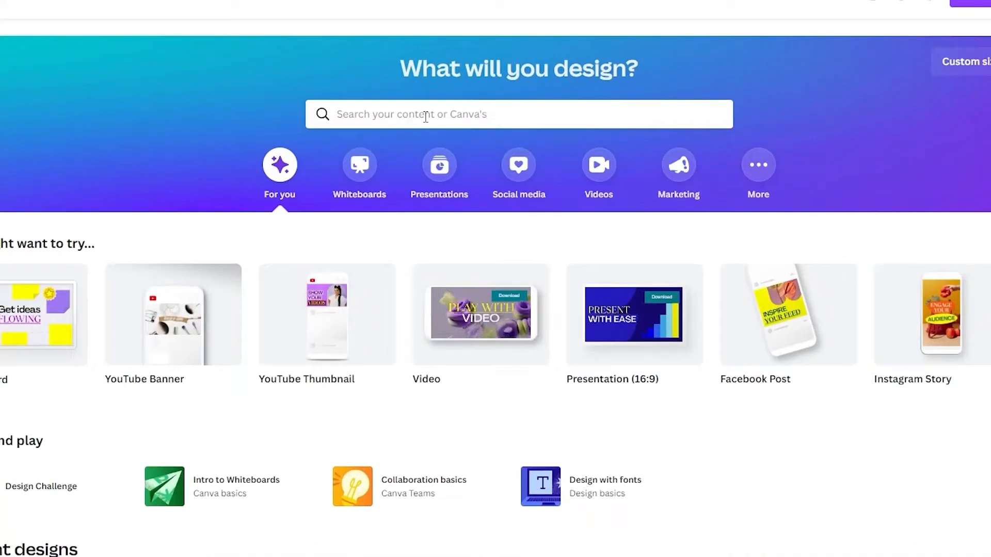
pyautogui.click(425, 116)
pyautogui.write('youtube thumbnail')
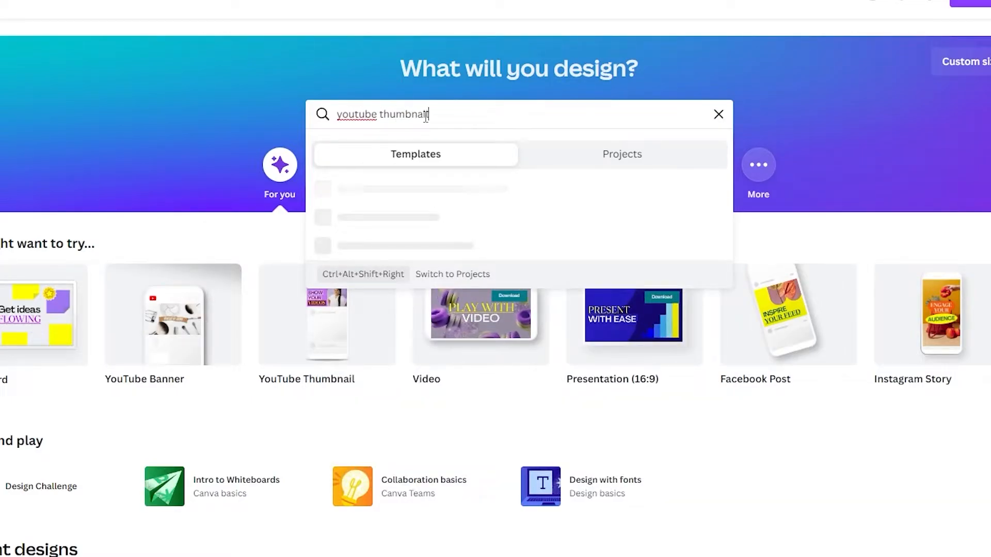
pyautogui.hotkey('ctrl', 'a')
pyautogui.write('facebook post')
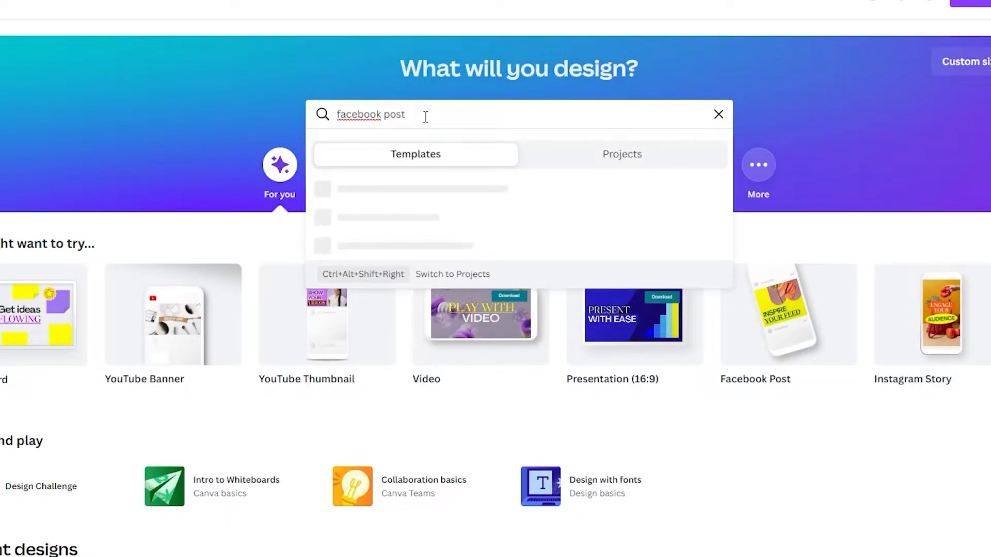
pyautogui.hotkey('ctrl', 'a')
pyautogui.press('BackSpace')
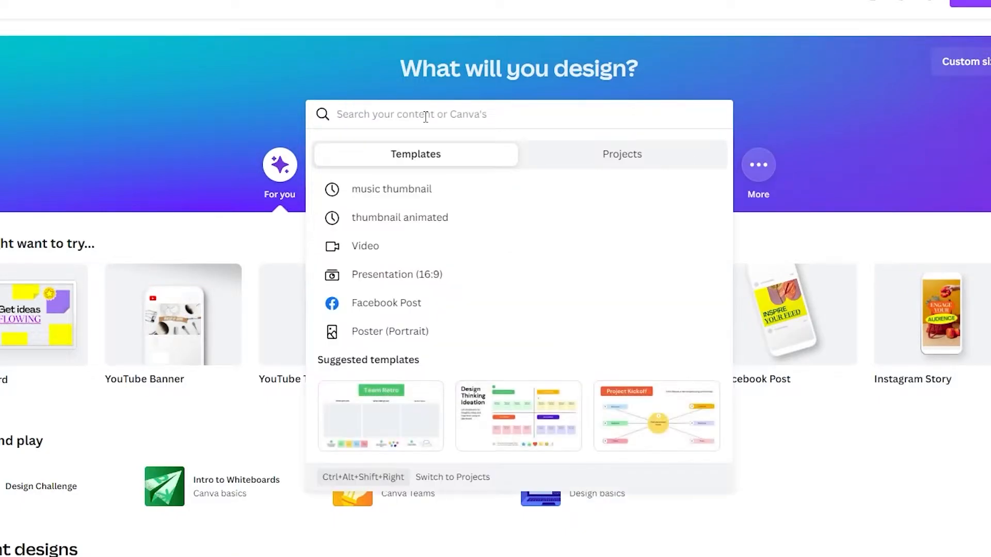
pyautogui.click(254, 419)
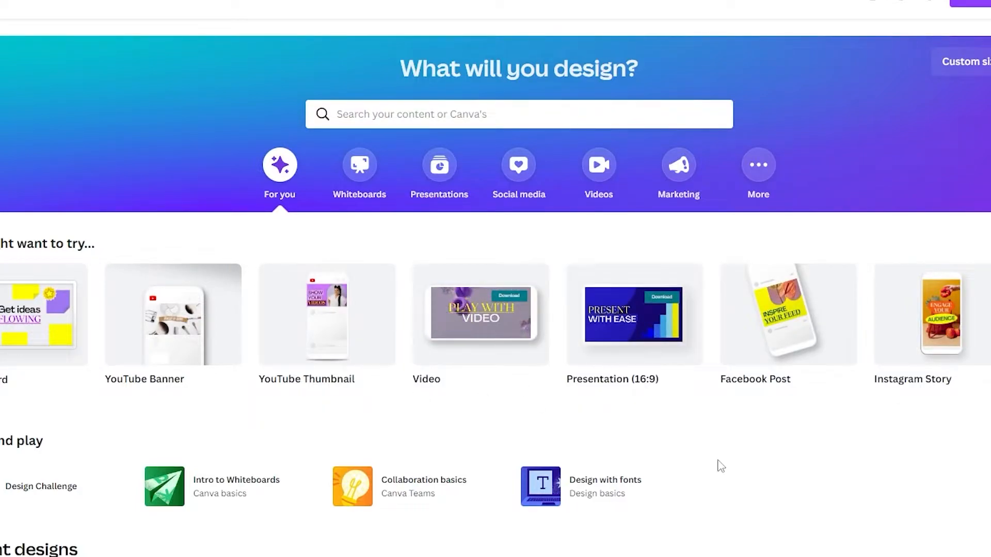
pyautogui.moveTo(602, 336)
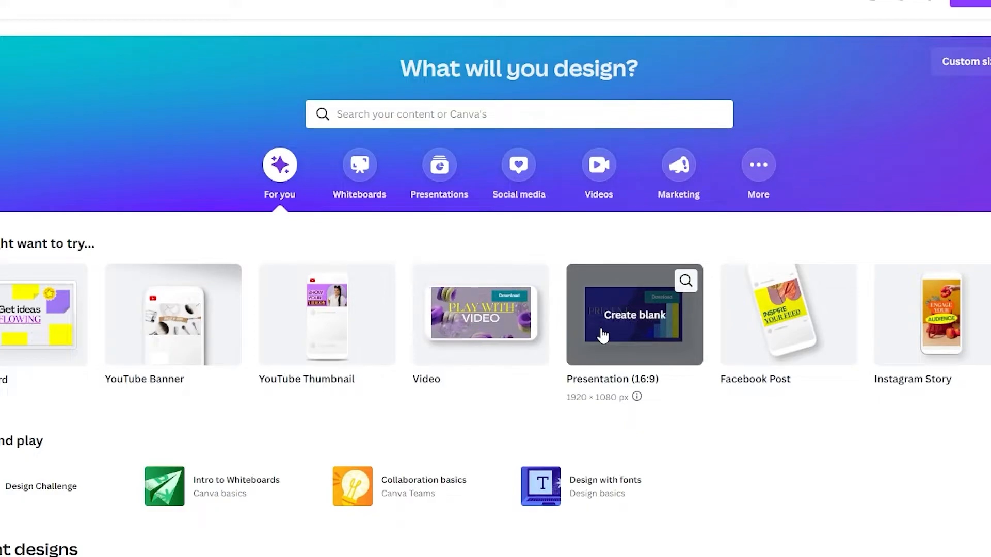
pyautogui.click(989, 315)
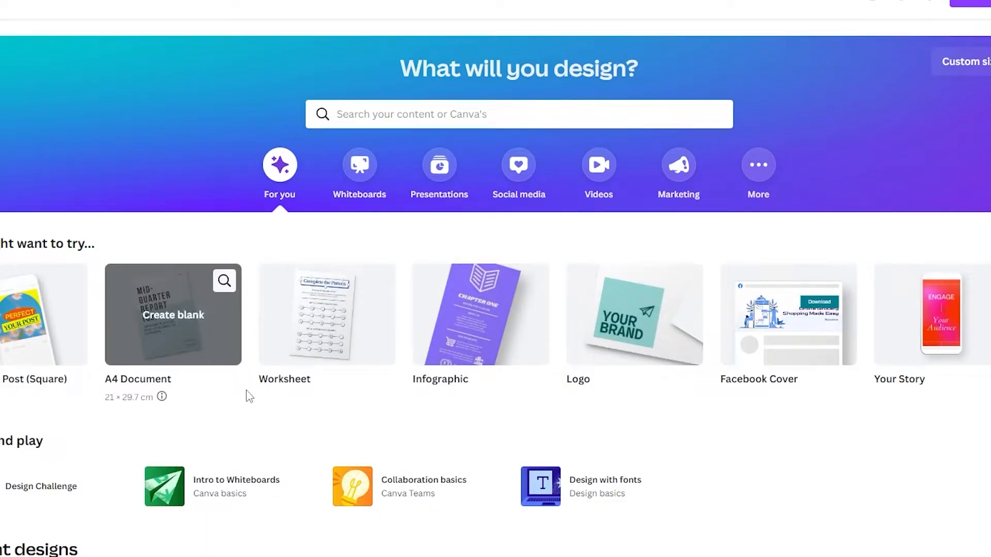
pyautogui.scroll(-15, 551, 398)
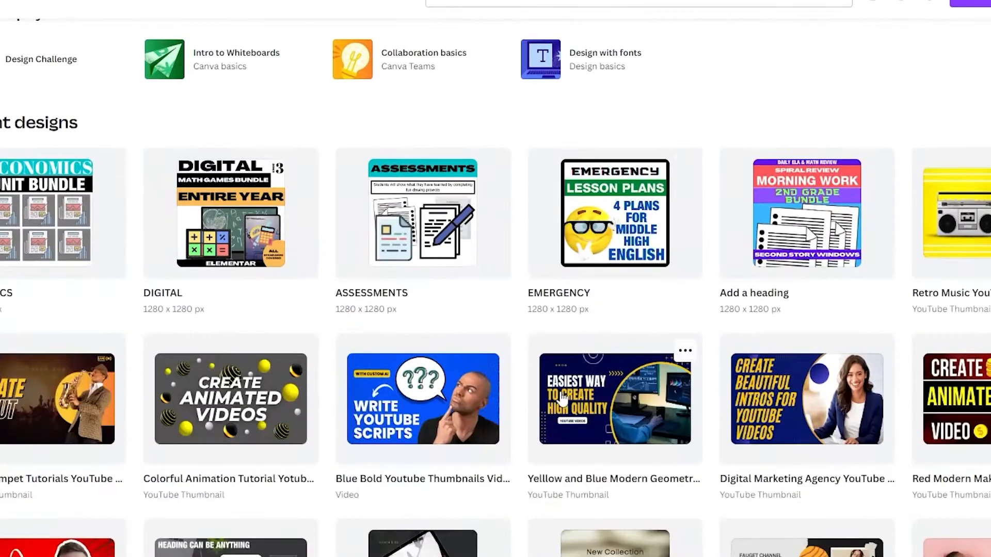
pyautogui.scroll(10, 603, 487)
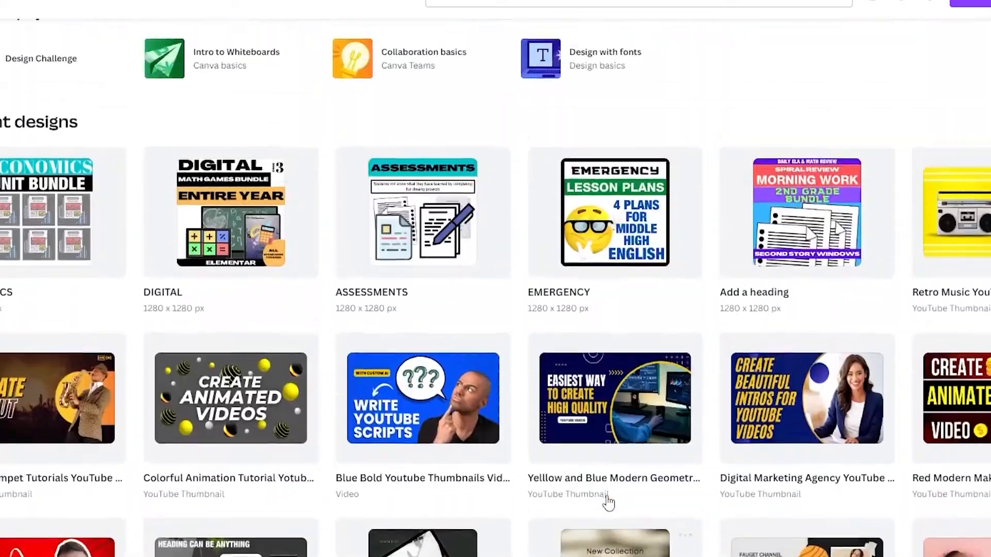
pyautogui.scroll(5, 610, 510)
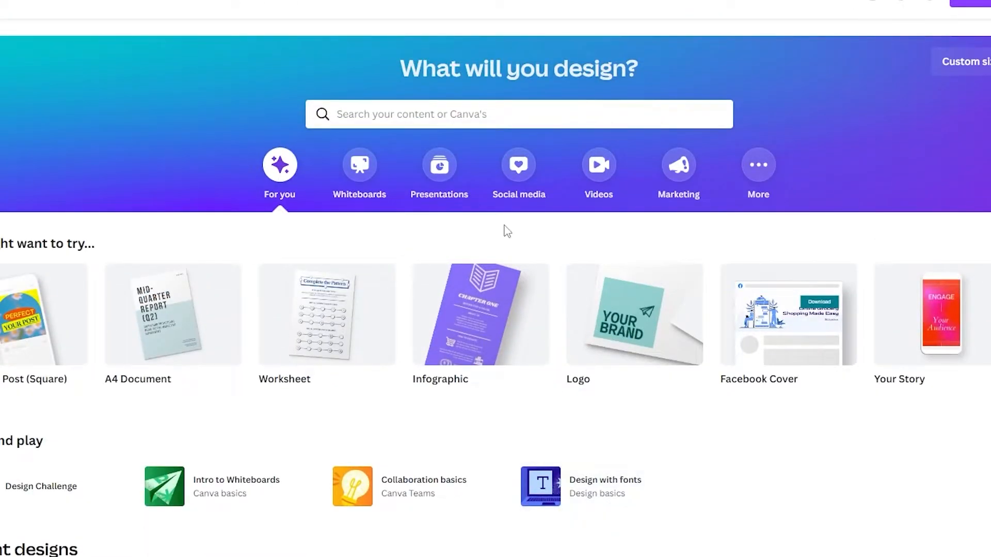
# - Search for "youtube thumbnails", open the YouTube Thumbnail template category and look through its templates
pyautogui.click(447, 119)
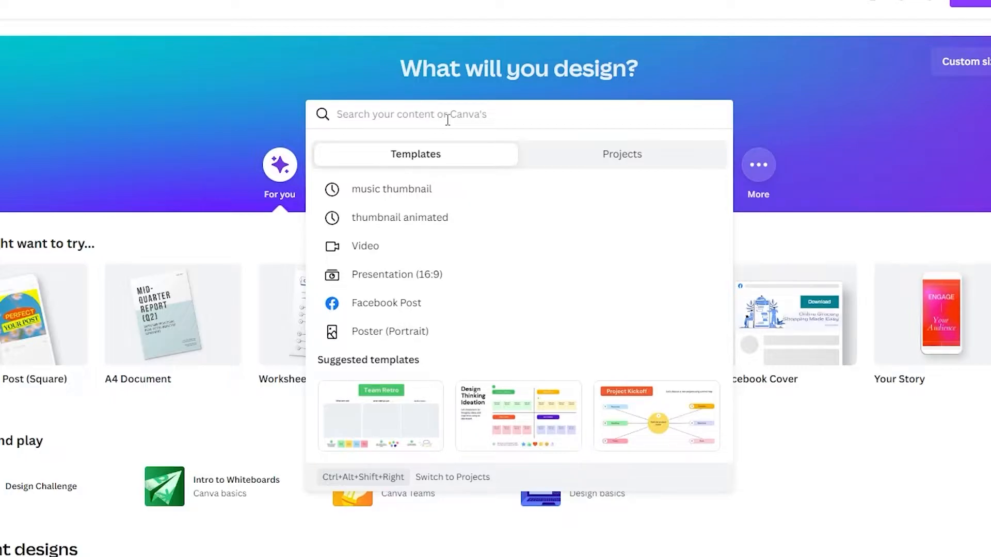
pyautogui.write('youtube')
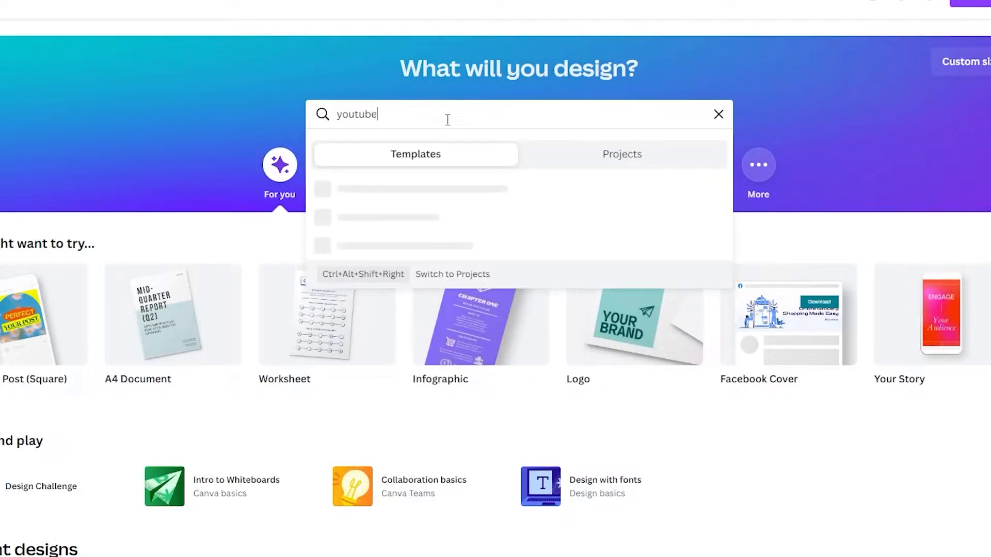
pyautogui.write(' thumbnails')
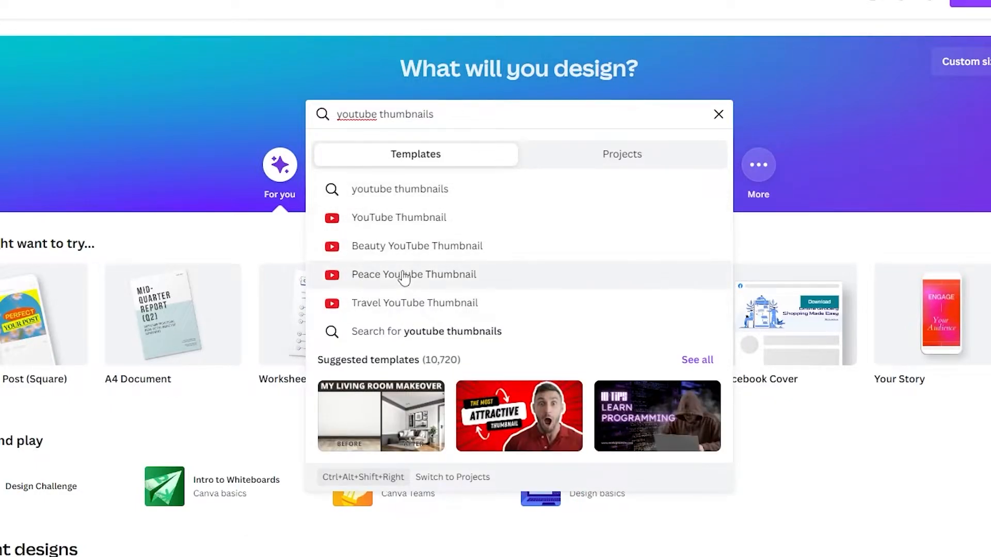
pyautogui.click(407, 227)
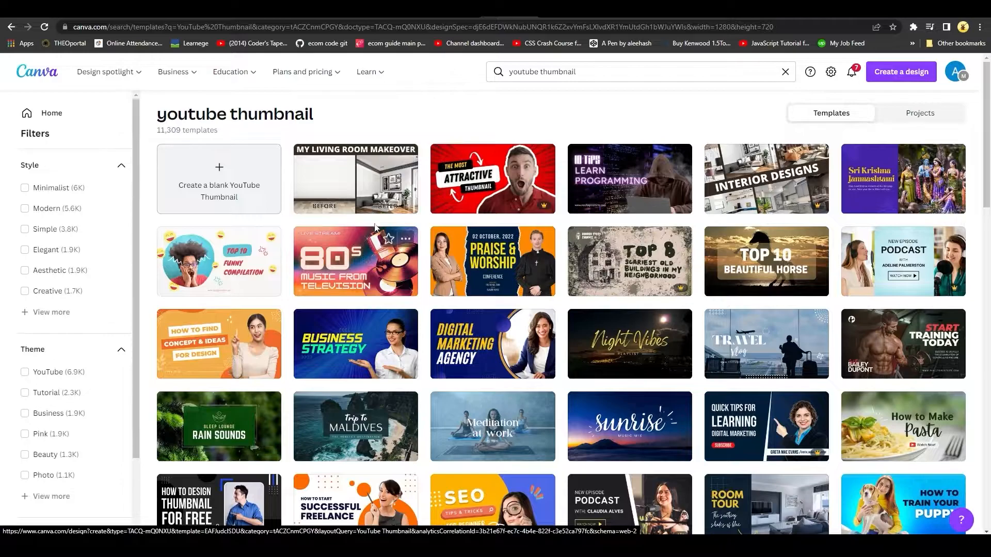
pyautogui.scroll(-2, 785, 238)
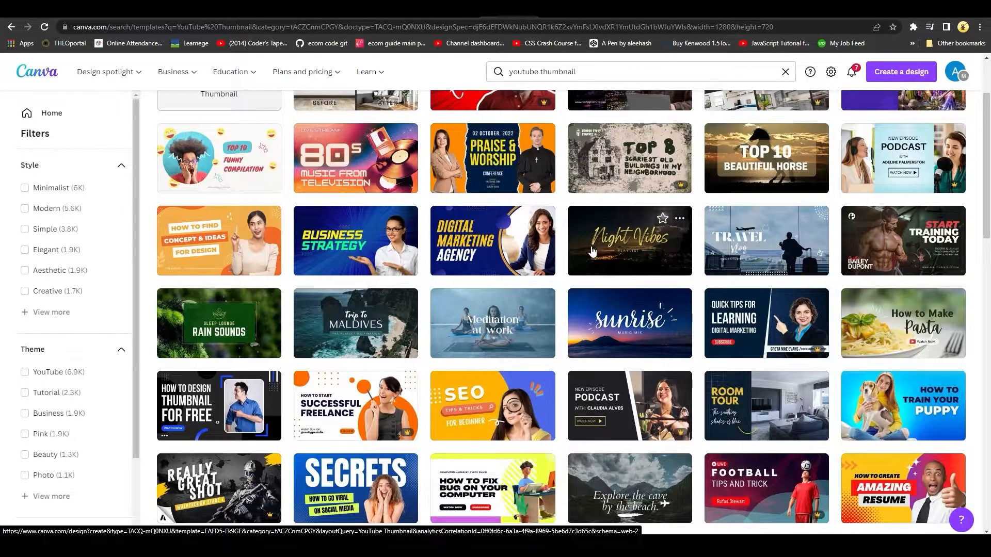
pyautogui.scroll(2, 602, 266)
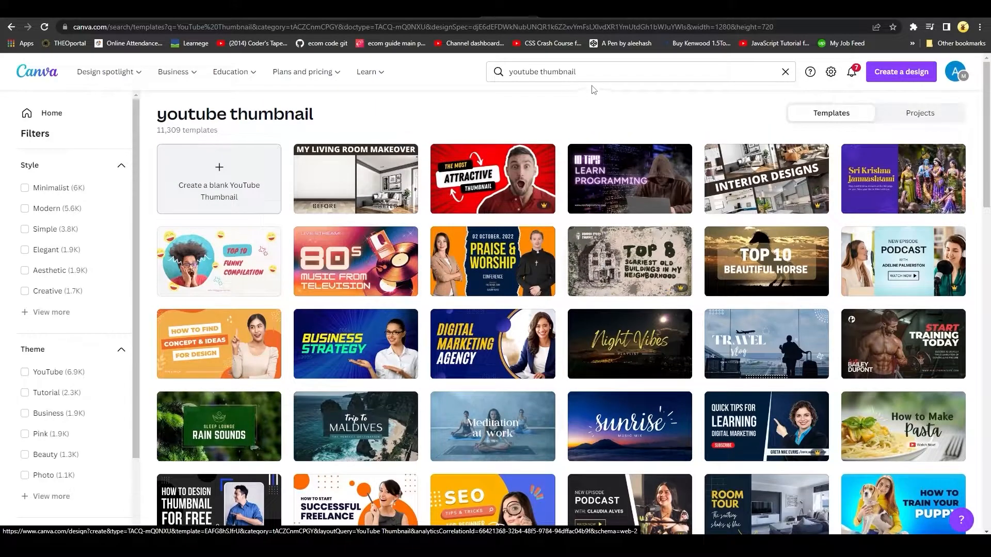
# - Search the templates for "instagram post", look through them and return to the YouTube thumbnail templates
pyautogui.click(607, 80)
pyautogui.hotkey('ctrl', 'a')
pyautogui.write('instagram post')
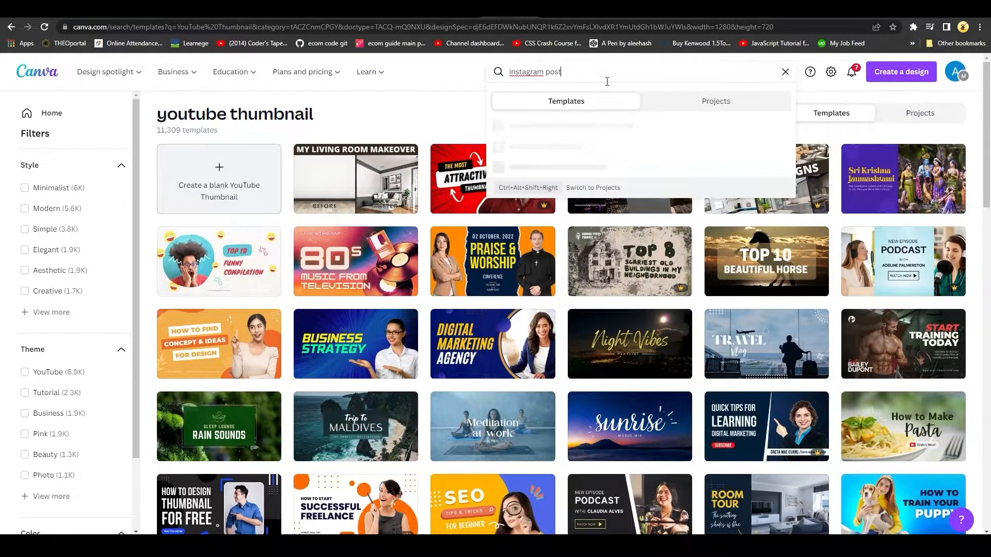
pyautogui.press('Return')
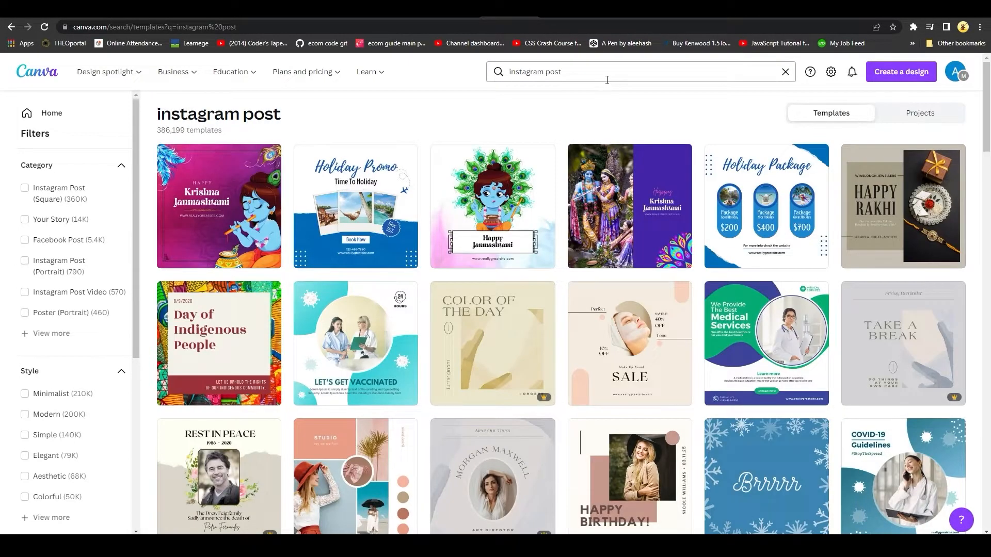
pyautogui.scroll(-6, 591, 217)
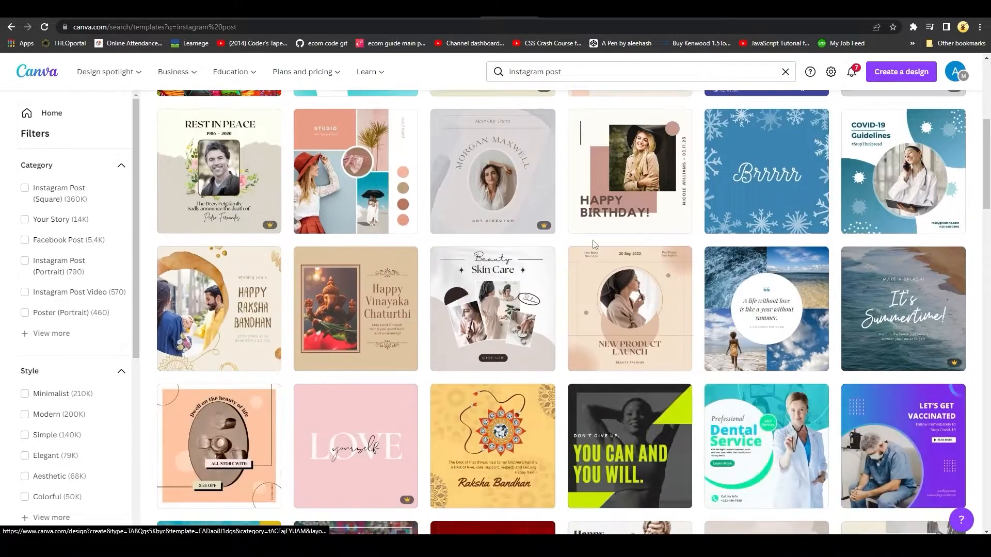
pyautogui.scroll(-20, 593, 244)
pyautogui.scroll(-15, 593, 245)
pyautogui.hotkey('alt', 'Left')
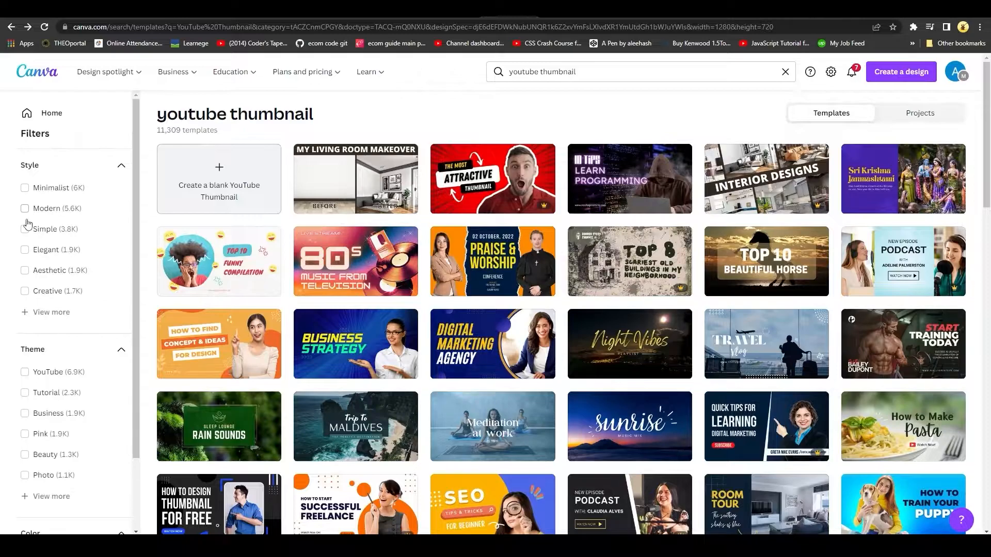
# - Open the "10 Tips Learn Programming" thumbnail template for editing and skip the introductory tour
pyautogui.scroll(-2, 28, 224)
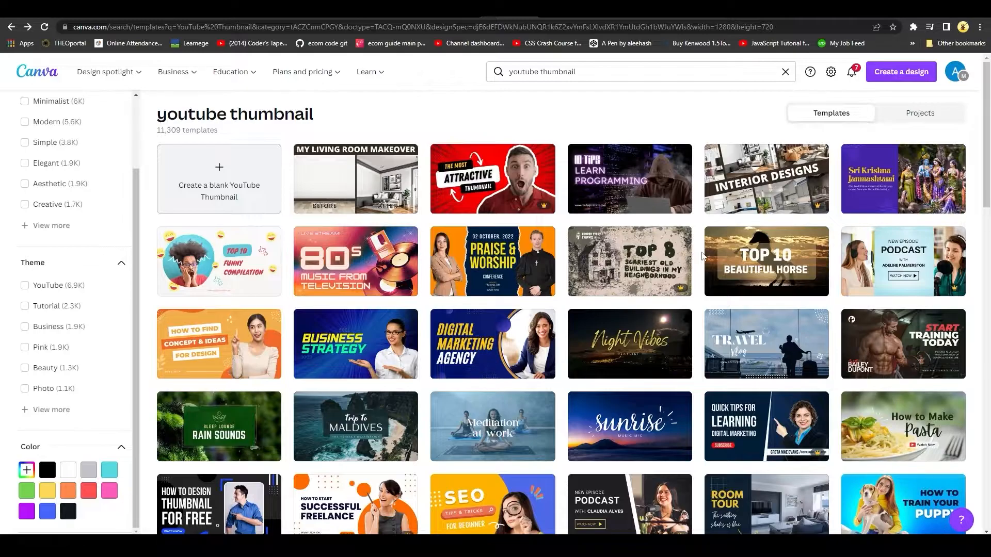
pyautogui.moveTo(667, 296)
pyautogui.click(625, 178)
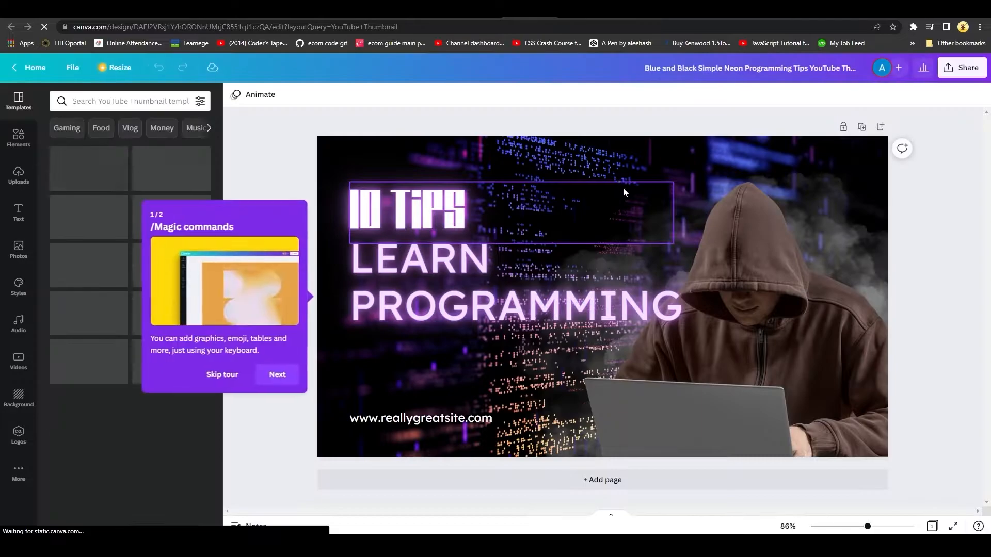
pyautogui.click(233, 373)
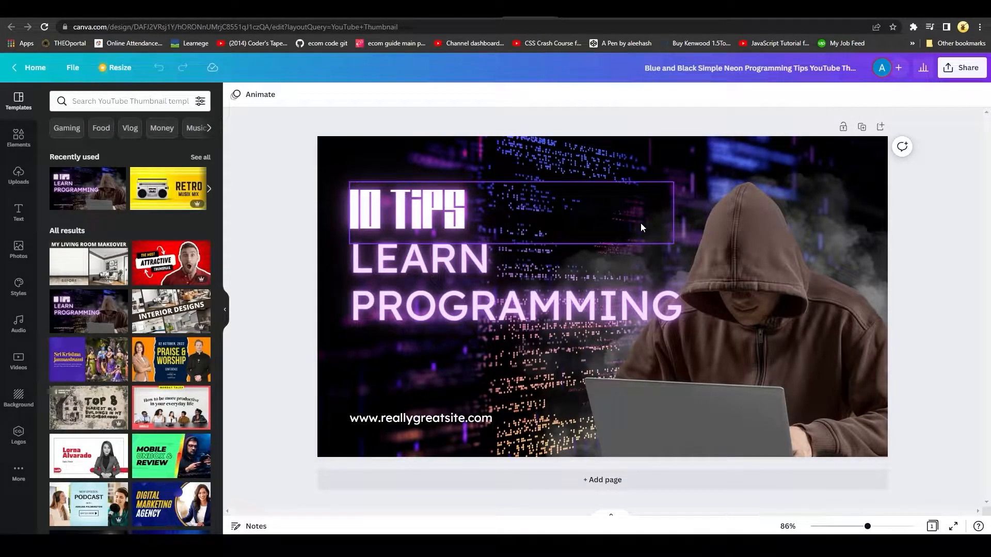
# - Replace the "10 Tips" heading text with "Whatever 12"
pyautogui.doubleClick(419, 210)
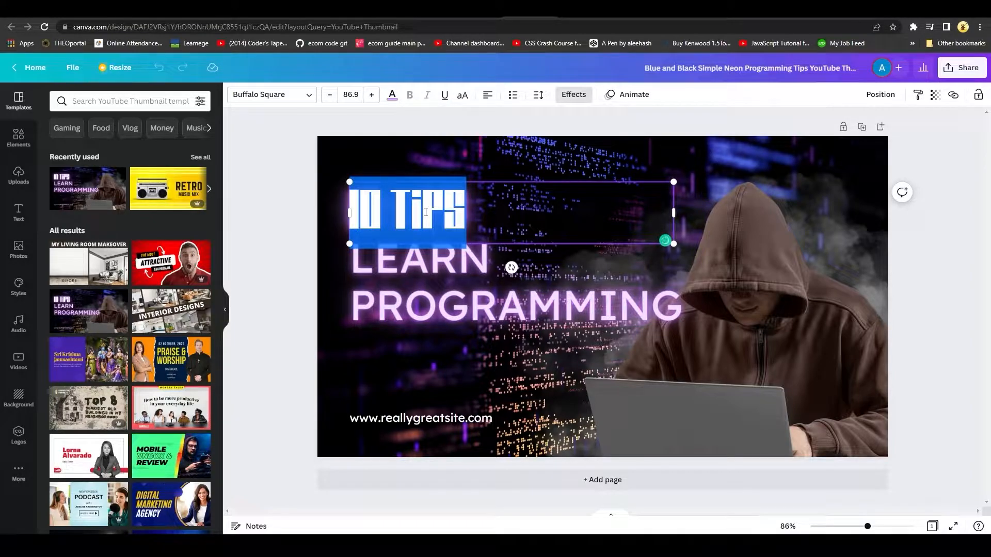
pyautogui.write('What')
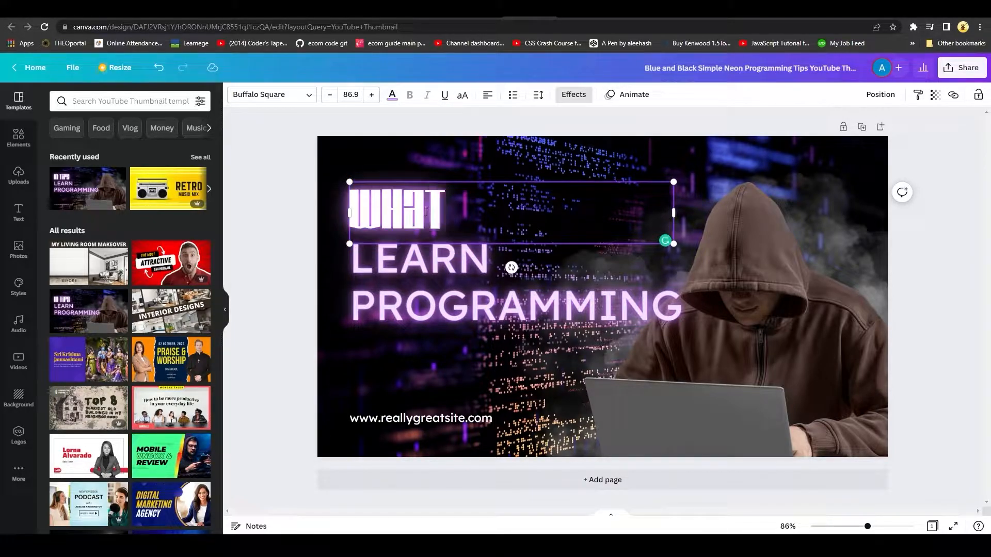
pyautogui.write('ever is')
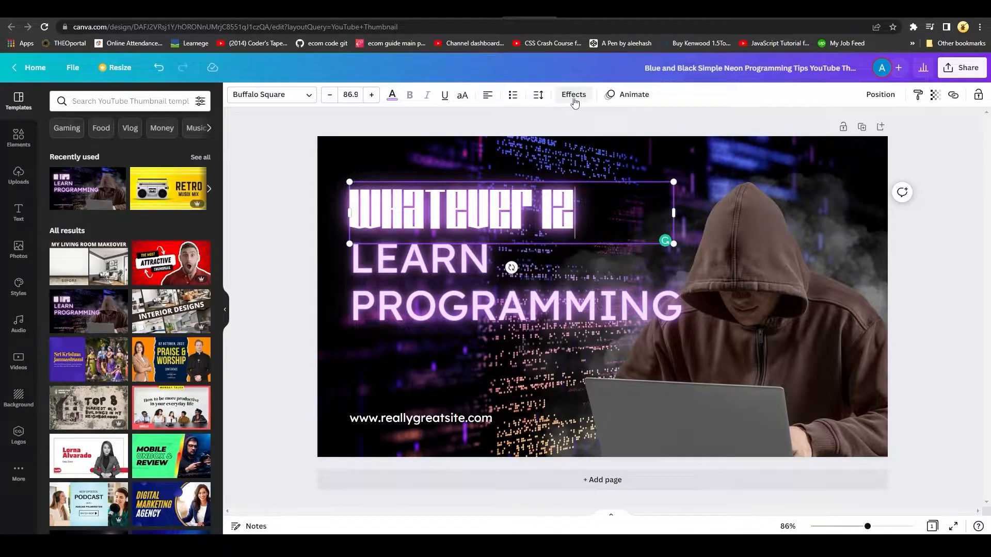
# - Slightly increase the letter spacing of the "Whatever 12" heading
pyautogui.click(538, 95)
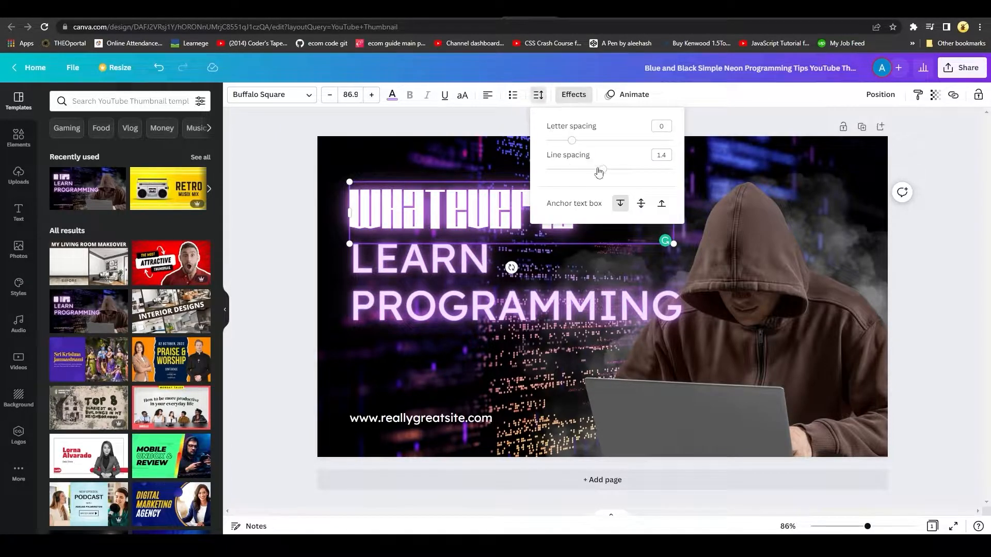
pyautogui.moveTo(572, 140); pyautogui.dragTo(574, 146)
pyautogui.click(500, 127)
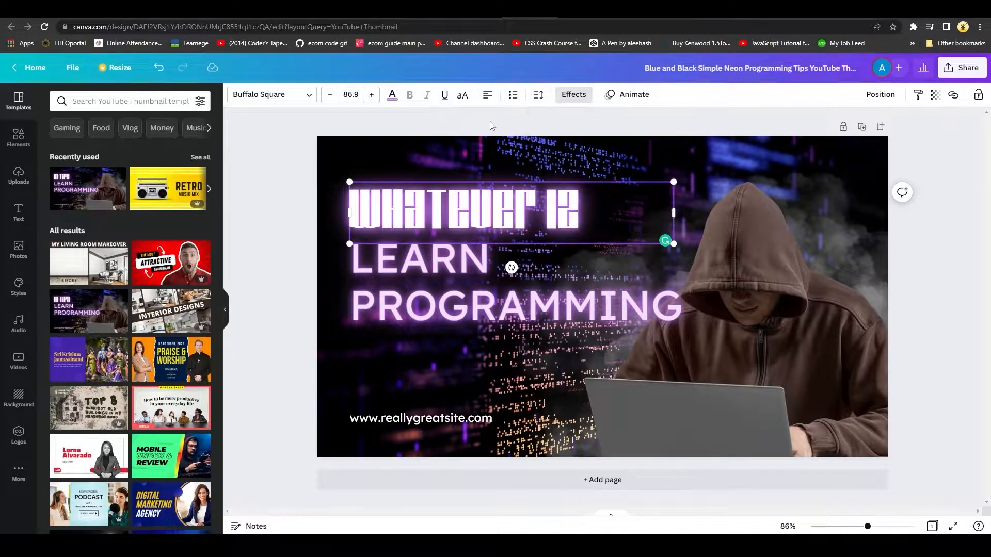
# - Change the font of the "Whatever 12" heading to the uploaded HelveticaNeue Medium
pyautogui.click(251, 97)
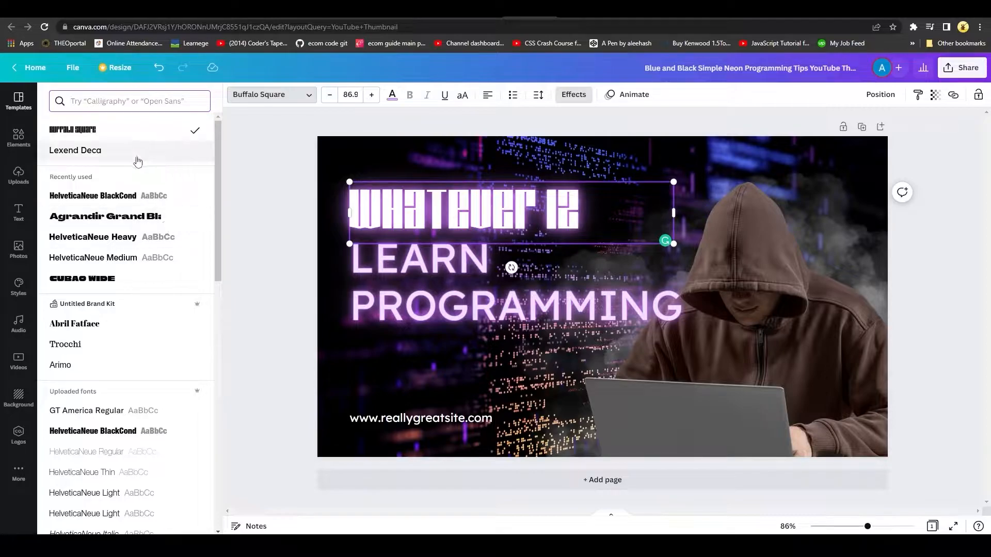
pyautogui.scroll(-10, 132, 187)
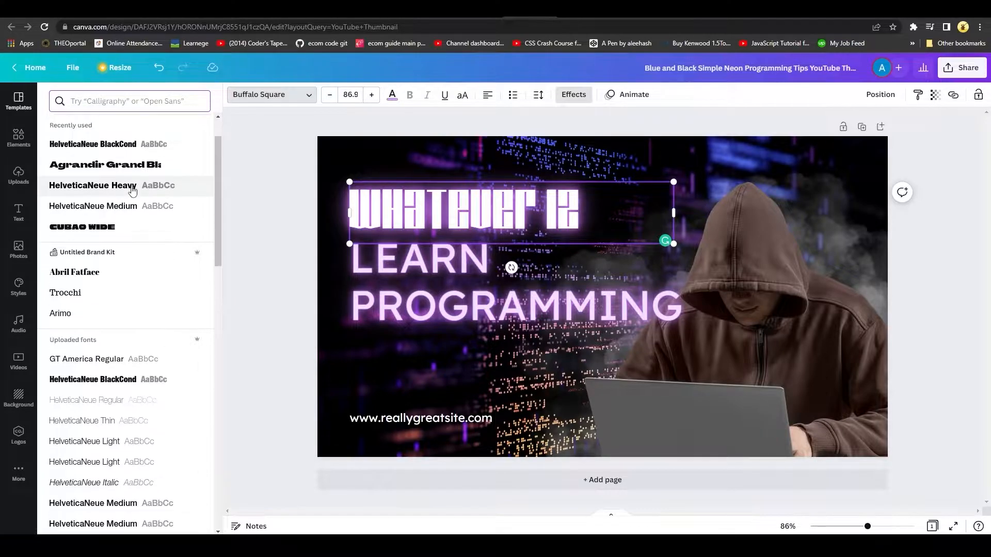
pyautogui.scroll(6, 132, 191)
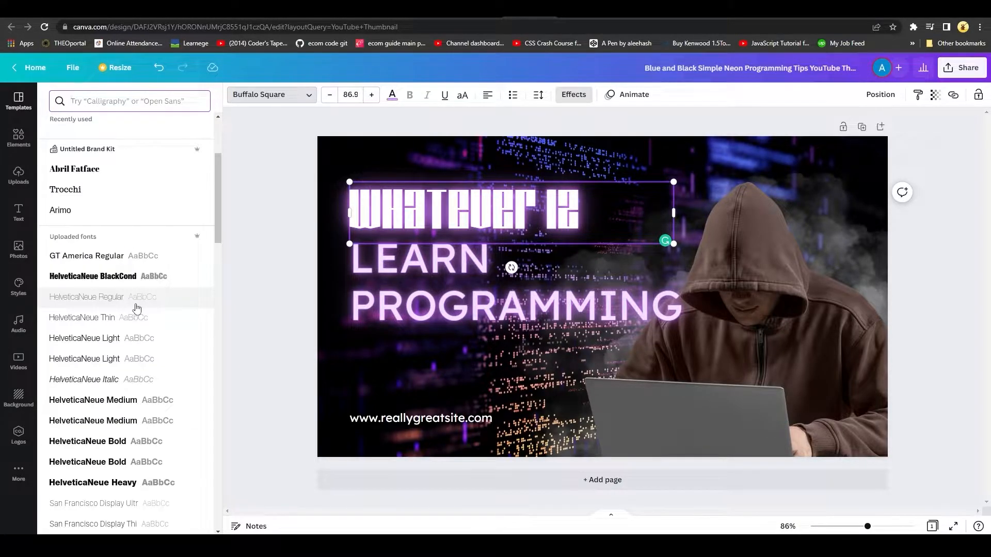
pyautogui.scroll(-2, 137, 308)
pyautogui.click(100, 324)
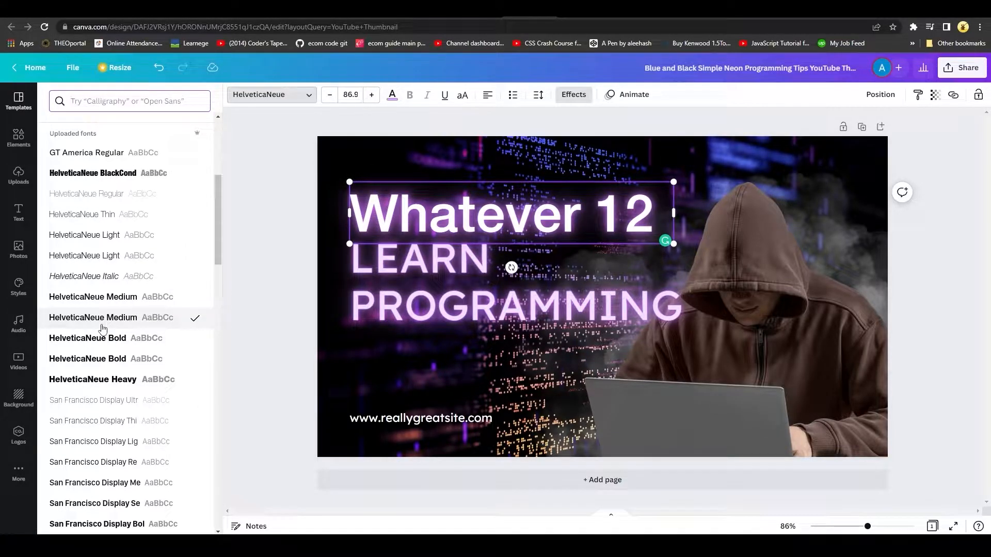
# - Find the handwriting fonts and apply Beth Ellen to the "Whatever 12" heading
pyautogui.scroll(-15, 102, 328)
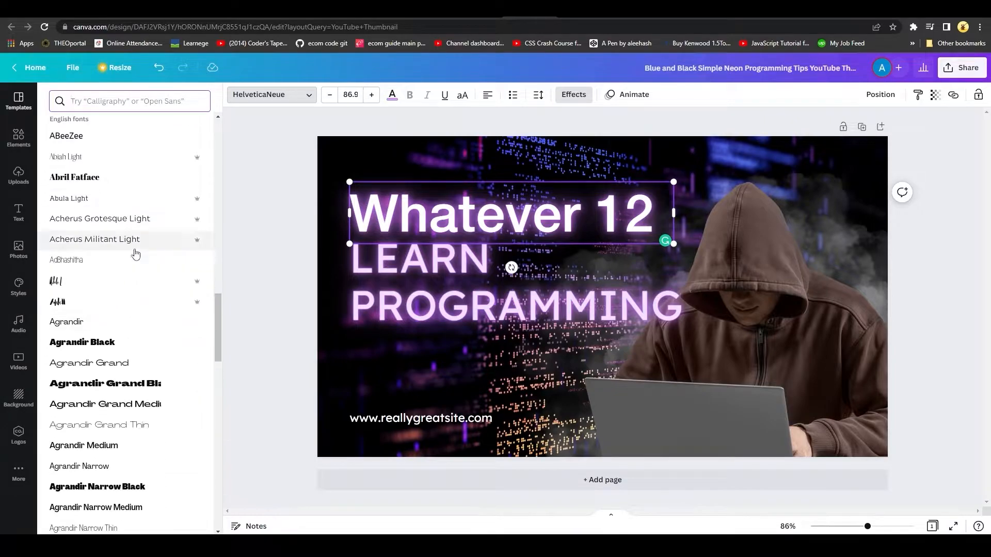
pyautogui.scroll(1, 116, 342)
pyautogui.scroll(-10, 118, 346)
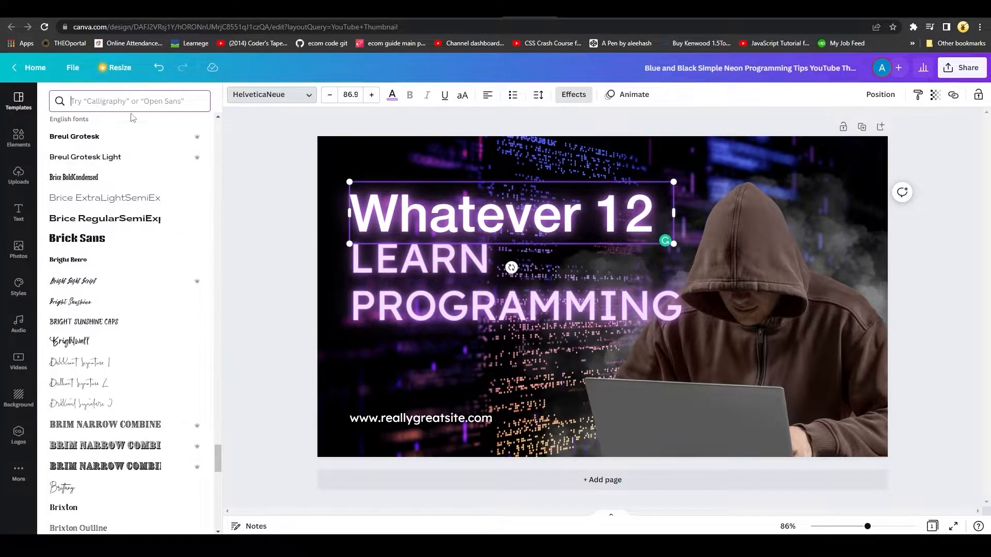
pyautogui.click(100, 103)
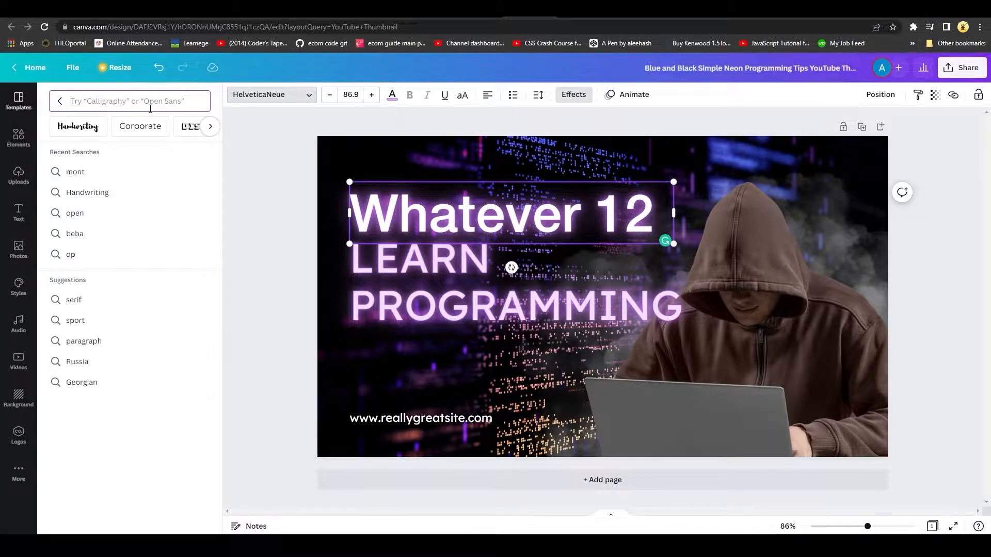
pyautogui.click(77, 126)
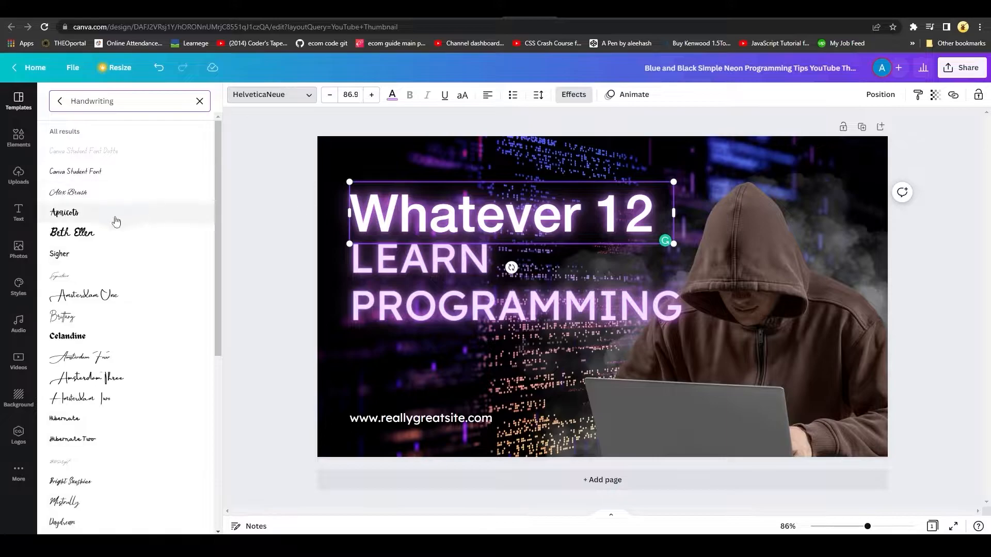
pyautogui.click(123, 233)
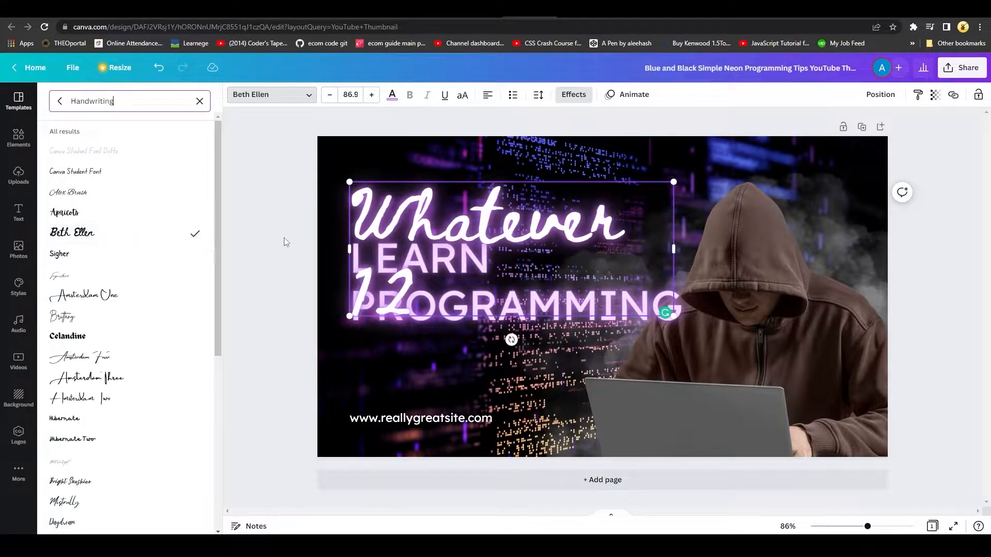
pyautogui.click(274, 243)
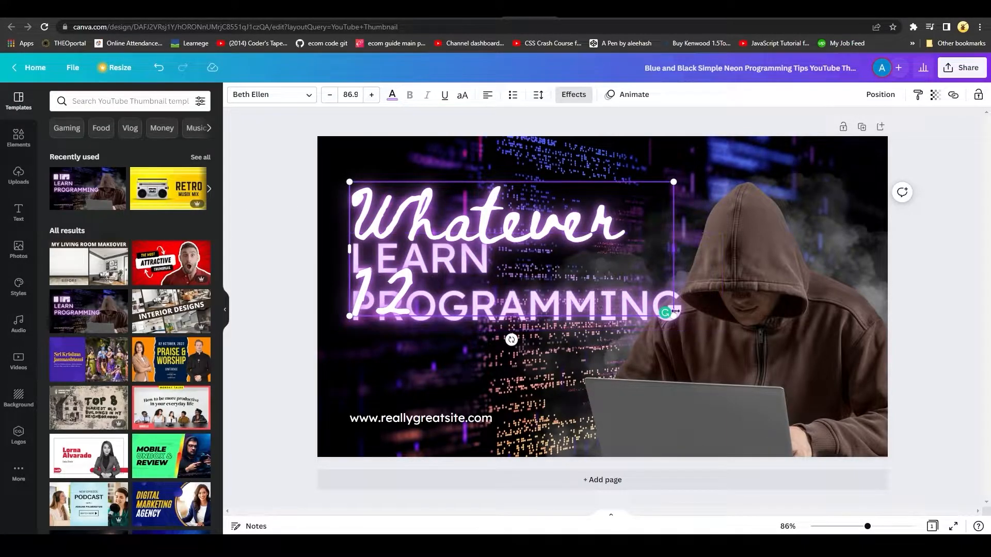
# - Reduce the font size of the "Whatever 12" heading to 68.9 so it fits on one line
pyautogui.click(324, 97)
pyautogui.click(324, 97)
pyautogui.click(324, 97)
pyautogui.click(324, 97)
pyautogui.click(324, 97)
pyautogui.click(324, 97)
pyautogui.click(324, 97)
pyautogui.click(324, 97)
pyautogui.click(324, 97)
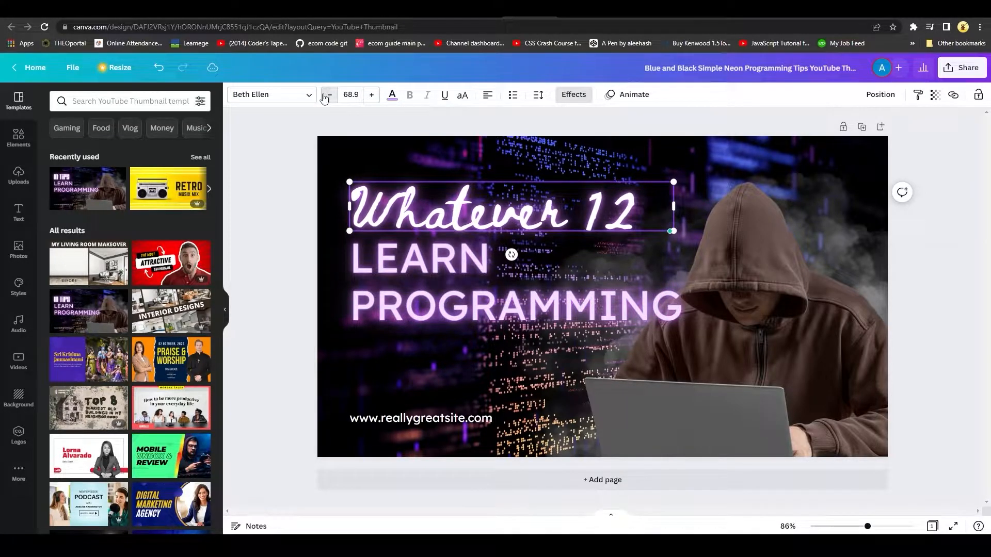
pyautogui.click(301, 176)
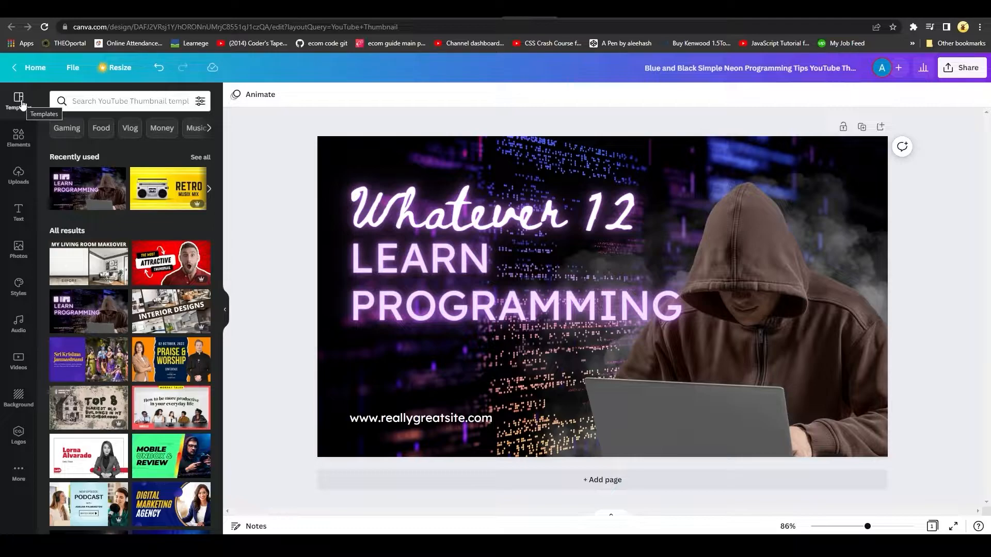
pyautogui.click(489, 15)
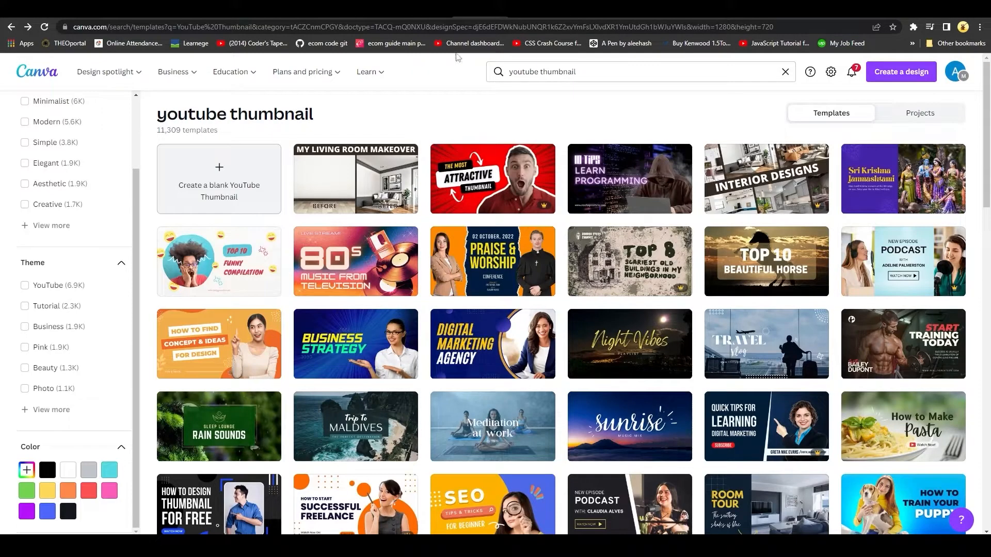
pyautogui.click(522, 12)
pyautogui.click(114, 102)
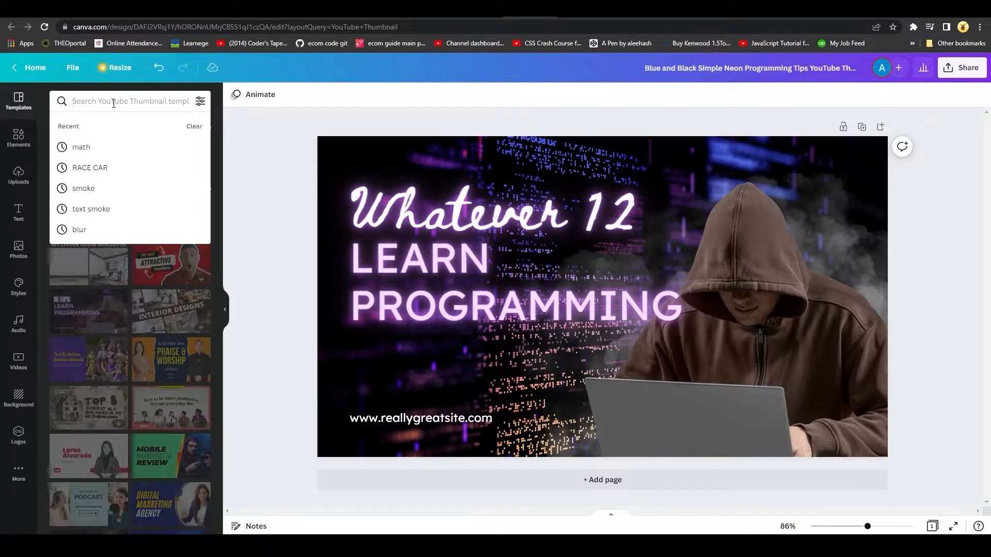
pyautogui.click(262, 216)
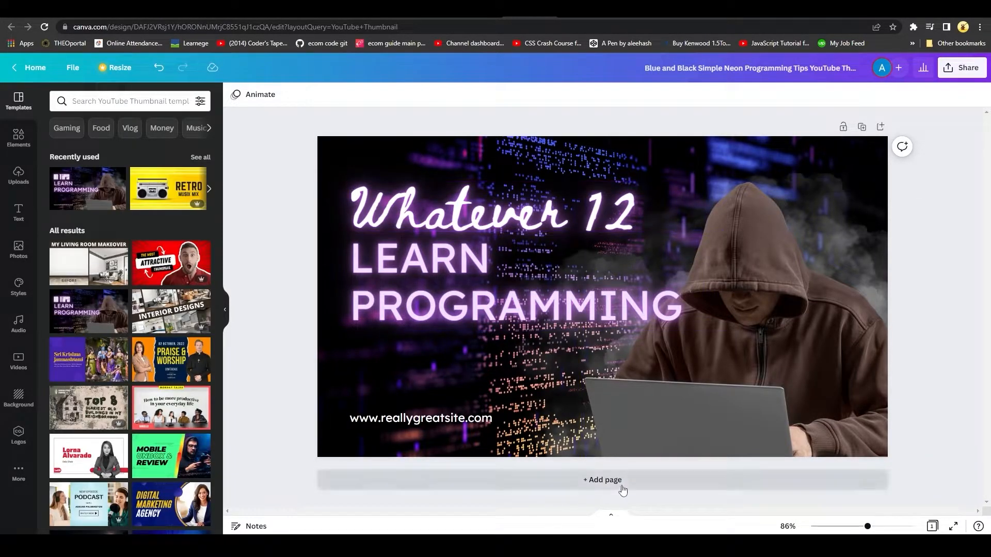
# - Add a blank second page below the thumbnail and delete it again
pyautogui.click(602, 480)
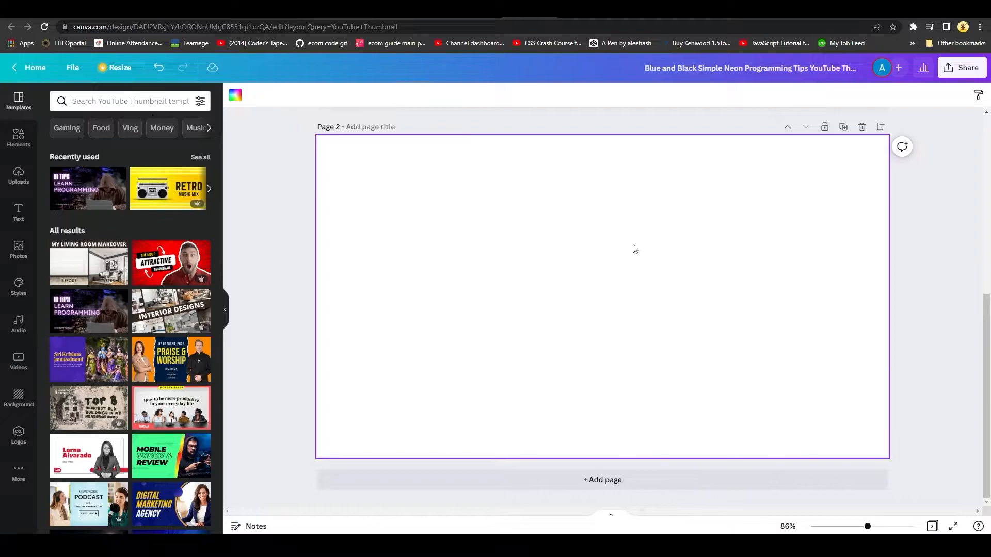
pyautogui.scroll(5, 679, 357)
pyautogui.scroll(2, 673, 258)
pyautogui.scroll(-6, 671, 200)
pyautogui.scroll(6, 613, 336)
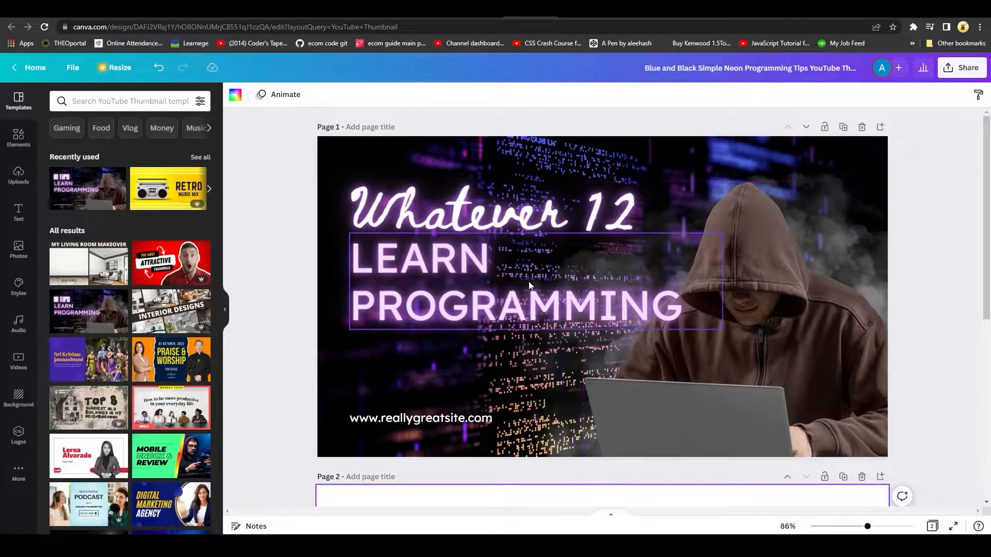
pyautogui.click(19, 136)
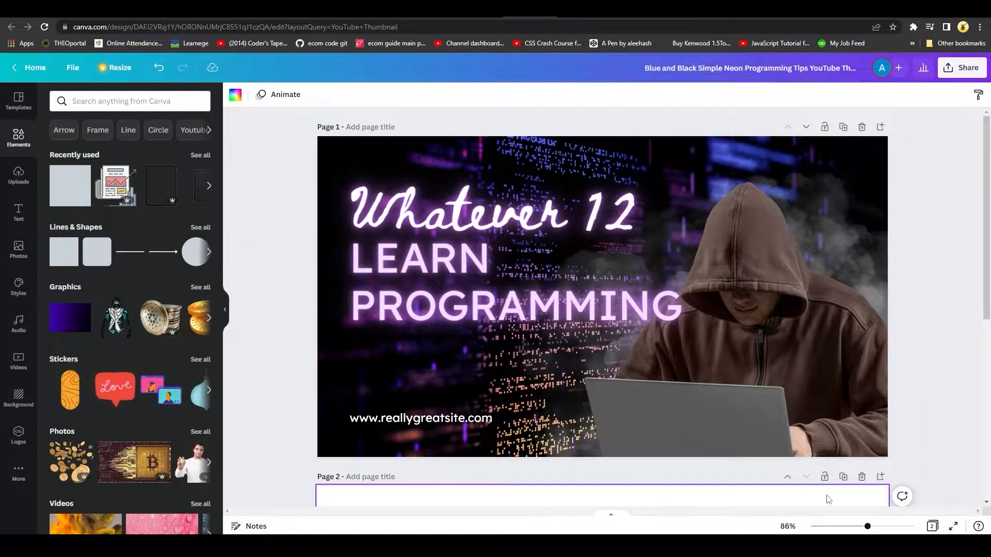
pyautogui.click(863, 479)
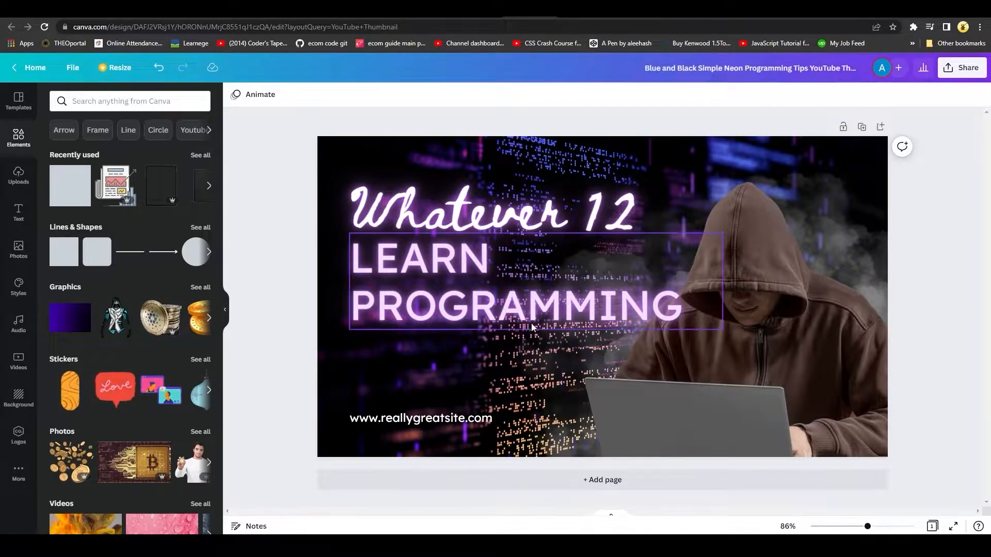
# - Add a blank second page to the design and browse the available element categories
pyautogui.click(638, 484)
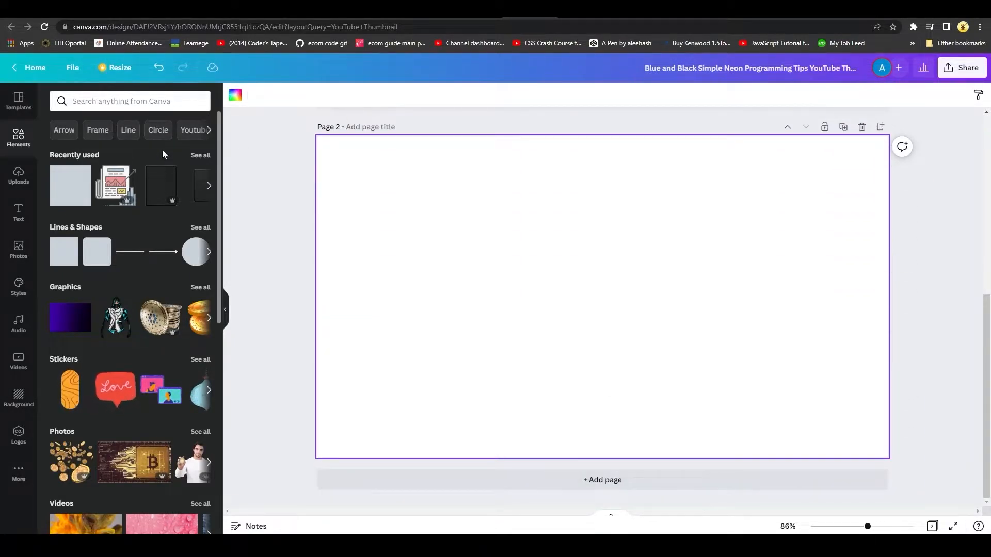
pyautogui.scroll(-1, 125, 309)
pyautogui.scroll(1, 76, 227)
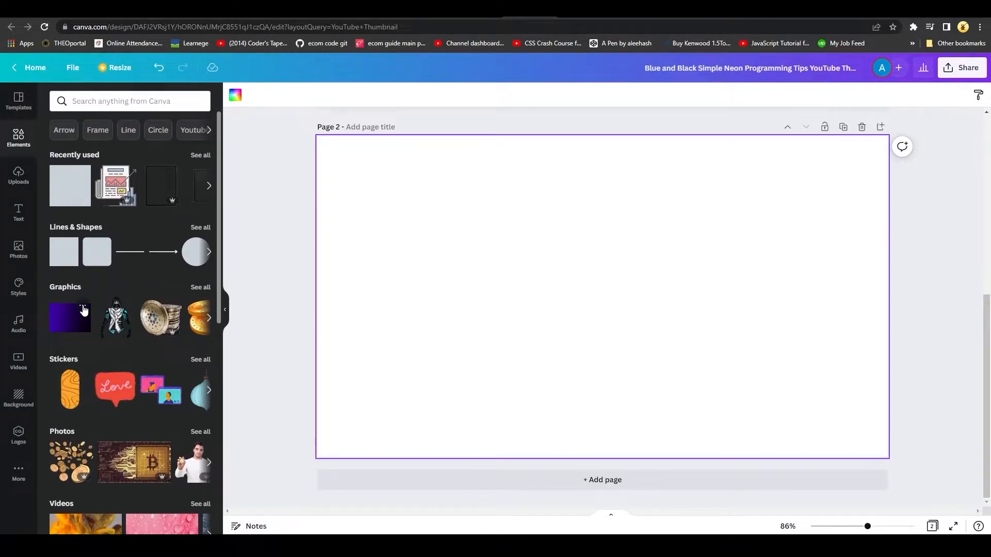
pyautogui.scroll(-6, 84, 309)
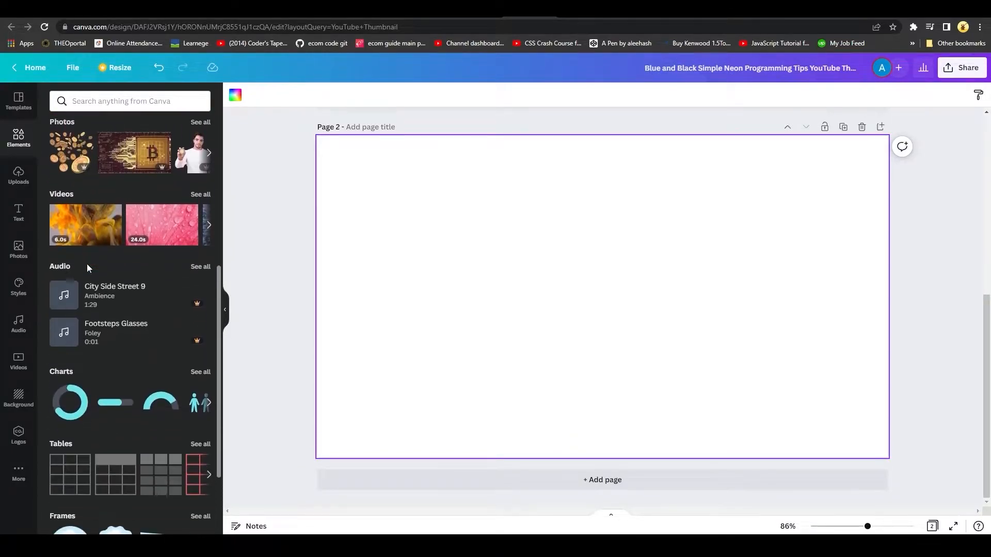
pyautogui.scroll(-3, 87, 264)
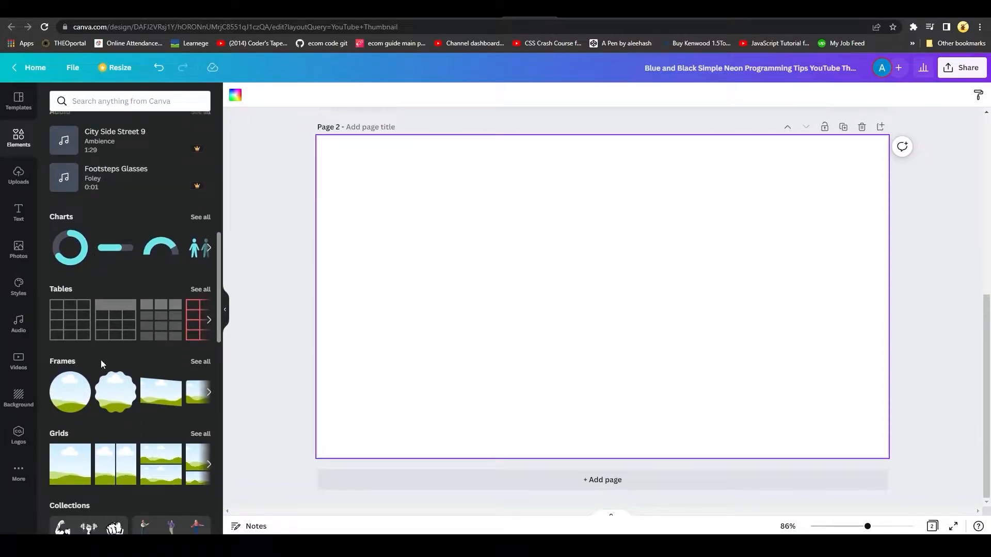
pyautogui.scroll(9, 101, 360)
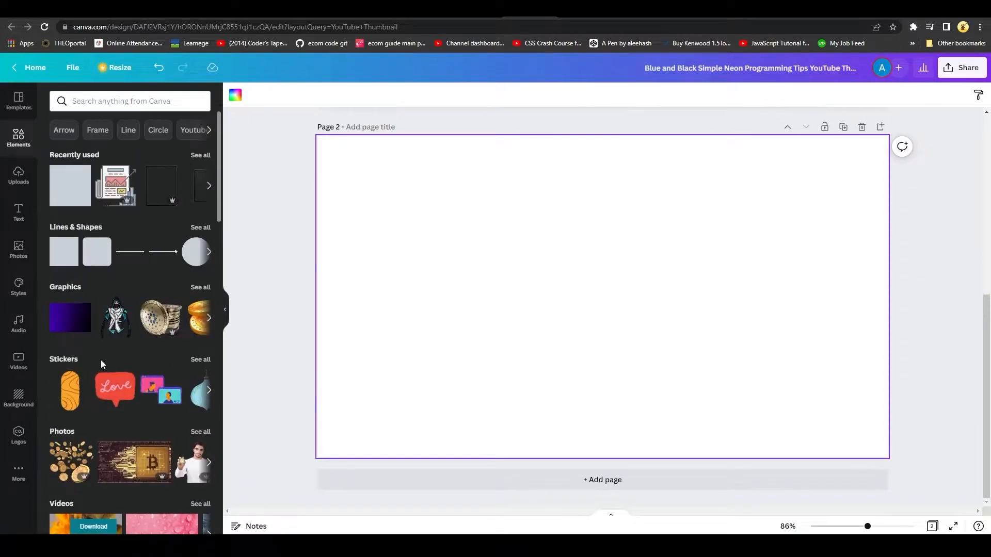
# - Search the elements library for "gym"
pyautogui.click(136, 103)
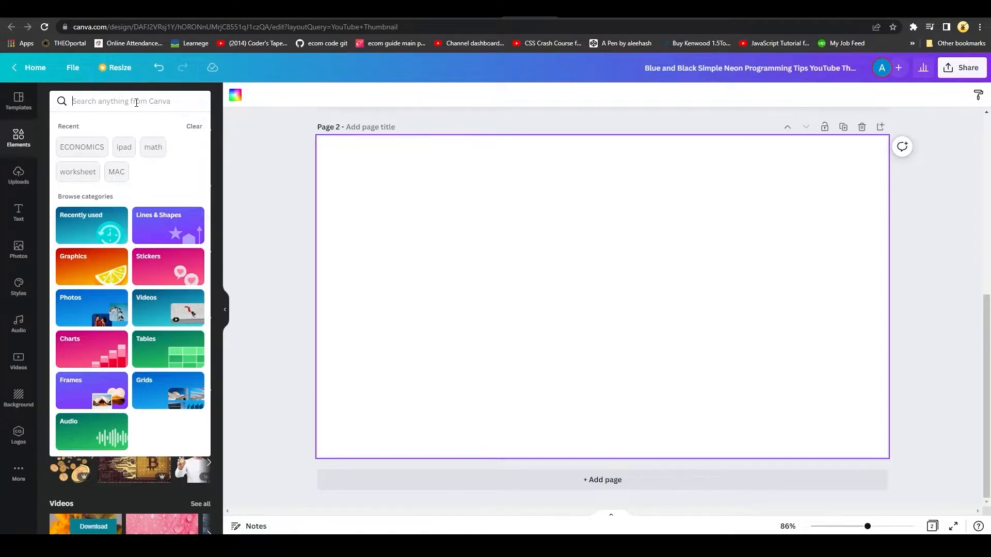
pyautogui.write('gym')
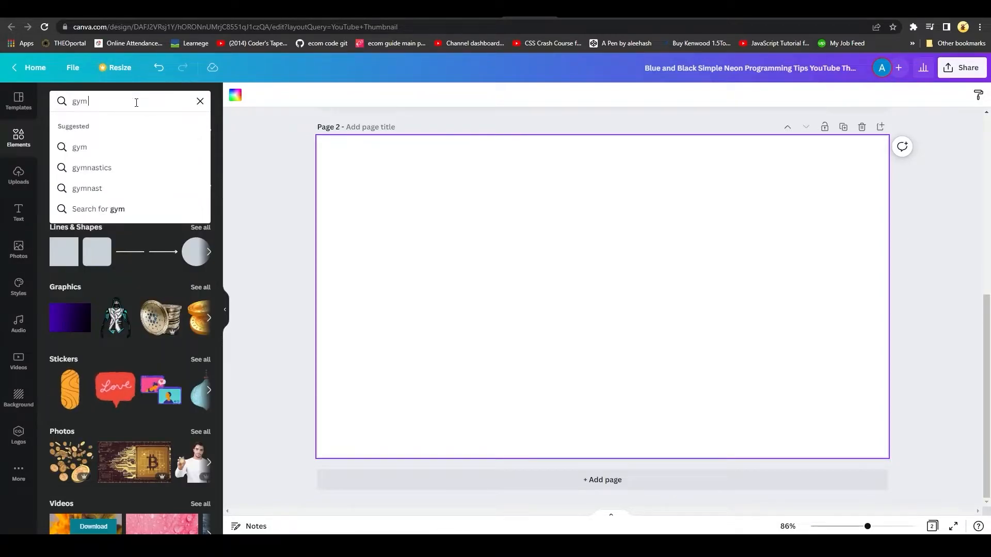
pyautogui.press('Return')
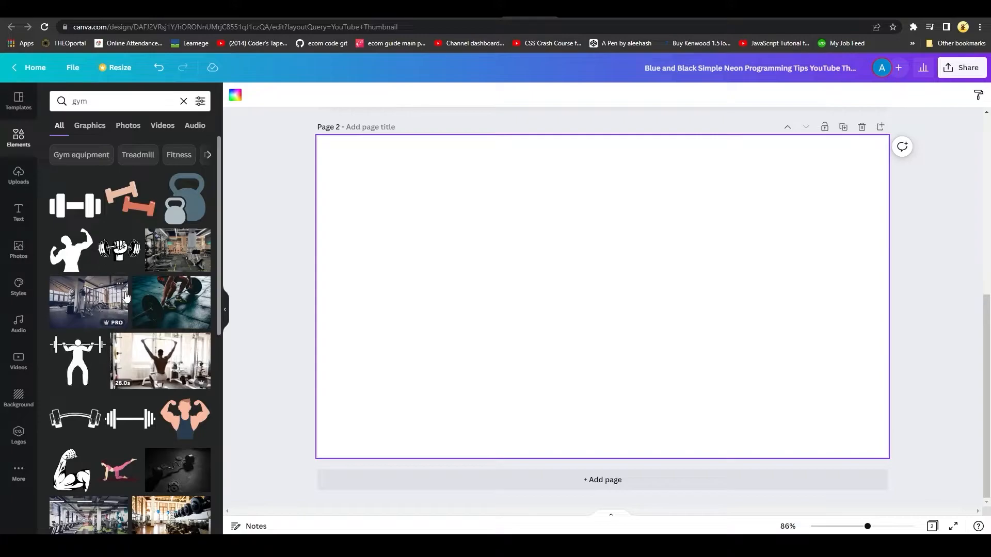
# - Find the animated flexing arm among the gym results and place it on the blank second page
pyautogui.scroll(-3, 181, 461)
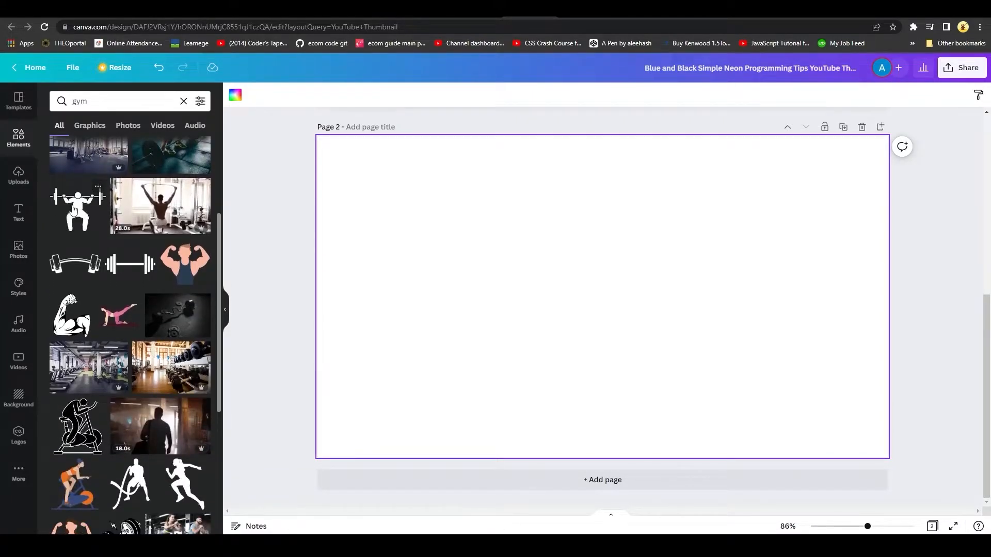
pyautogui.scroll(-2, 156, 200)
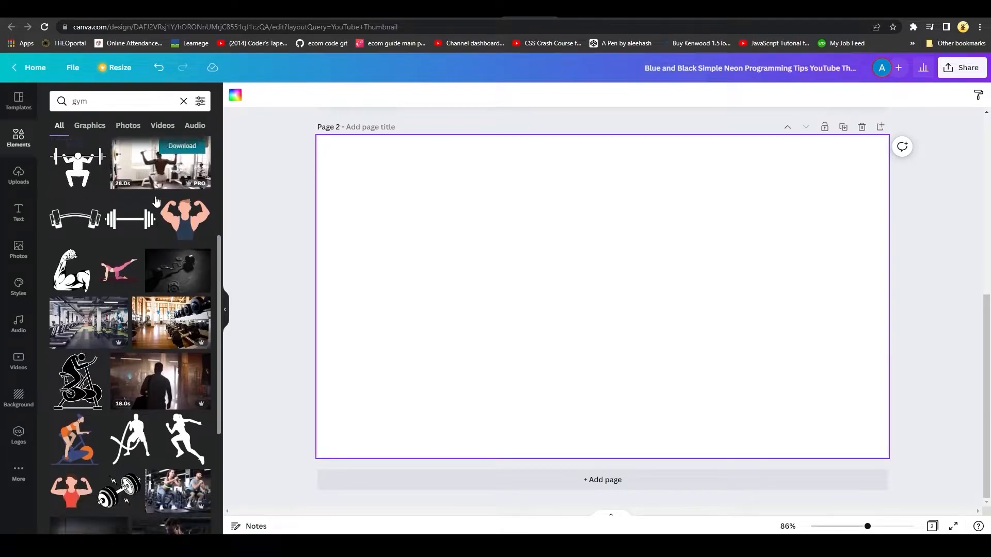
pyautogui.scroll(1, 145, 180)
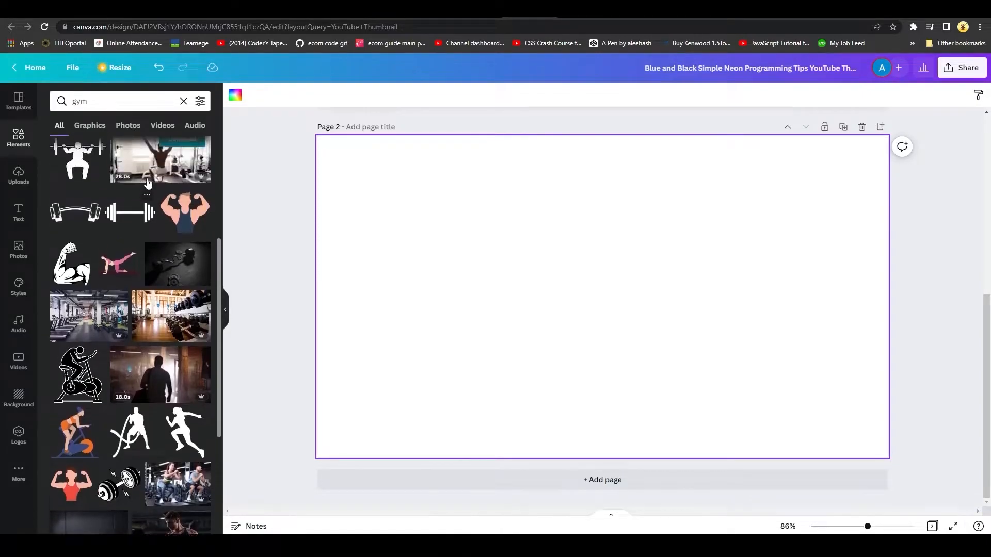
pyautogui.scroll(-2, 78, 249)
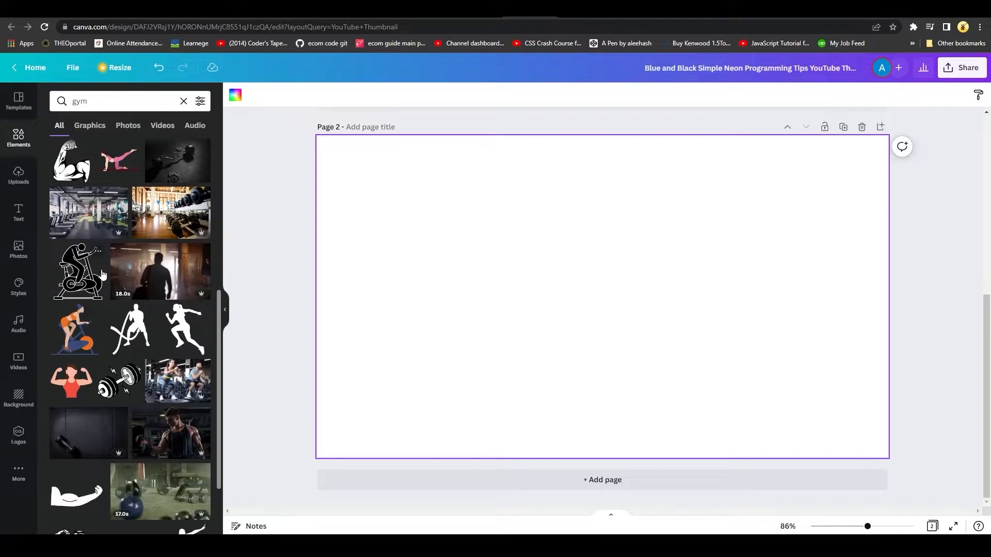
pyautogui.scroll(-3, 75, 267)
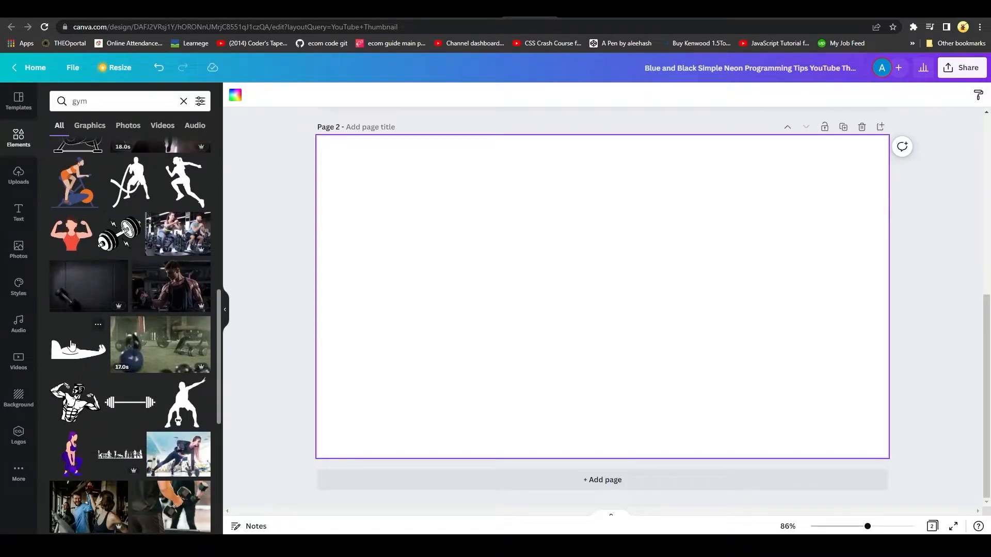
pyautogui.scroll(-4, 72, 343)
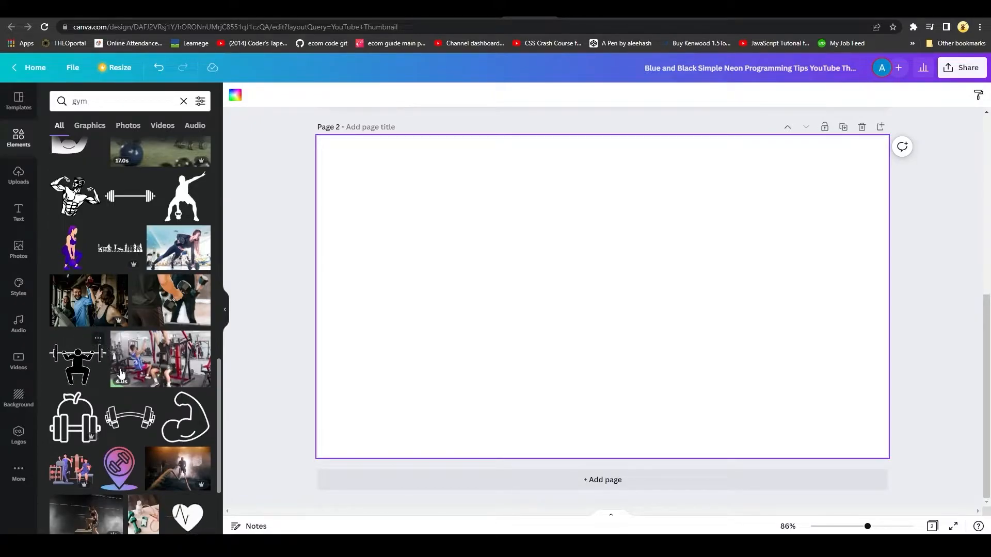
pyautogui.scroll(-2, 103, 357)
pyautogui.scroll(4, 129, 377)
pyautogui.scroll(2, 149, 400)
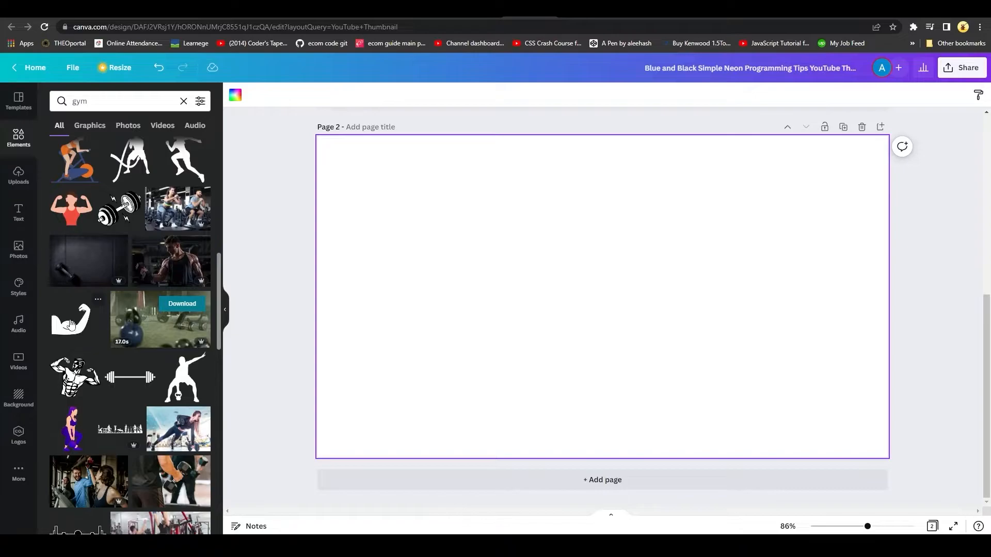
pyautogui.moveTo(219, 353); pyautogui.dragTo(385, 197)
pyautogui.moveTo(540, 375)
pyautogui.mouseDown()
pyautogui.moveTo(509, 357)
pyautogui.moveTo(537, 384)
pyautogui.mouseUp()
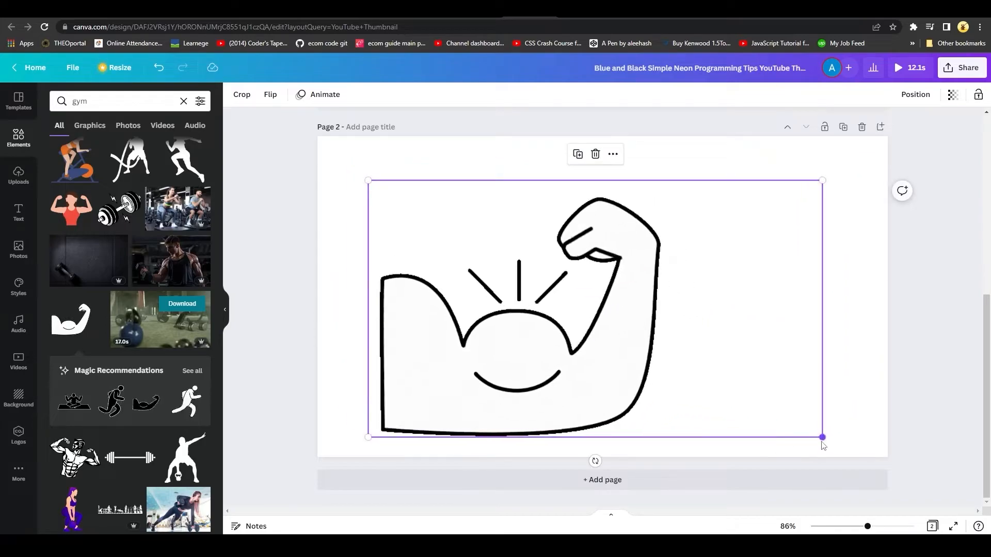
# - Shrink the flexing arm graphic and move it to the lower-left corner of page 2, slightly past the page edge
pyautogui.moveTo(823, 436); pyautogui.dragTo(658, 403)
pyautogui.moveTo(425, 309); pyautogui.dragTo(353, 384)
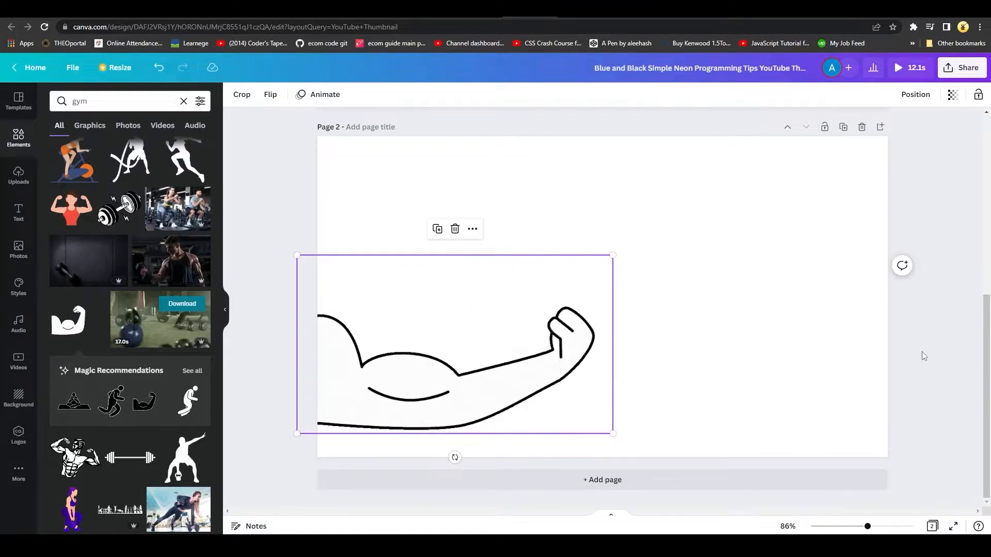
pyautogui.click(924, 356)
# - Place the animated figure lifting a barbell from the gym results on the right half of page 2
pyautogui.scroll(4, 139, 377)
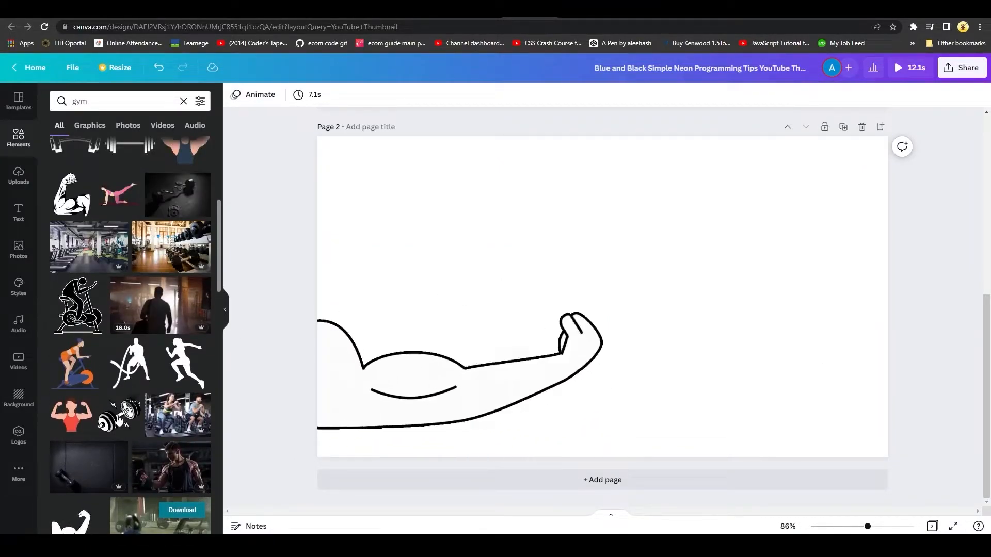
pyautogui.scroll(5, 124, 402)
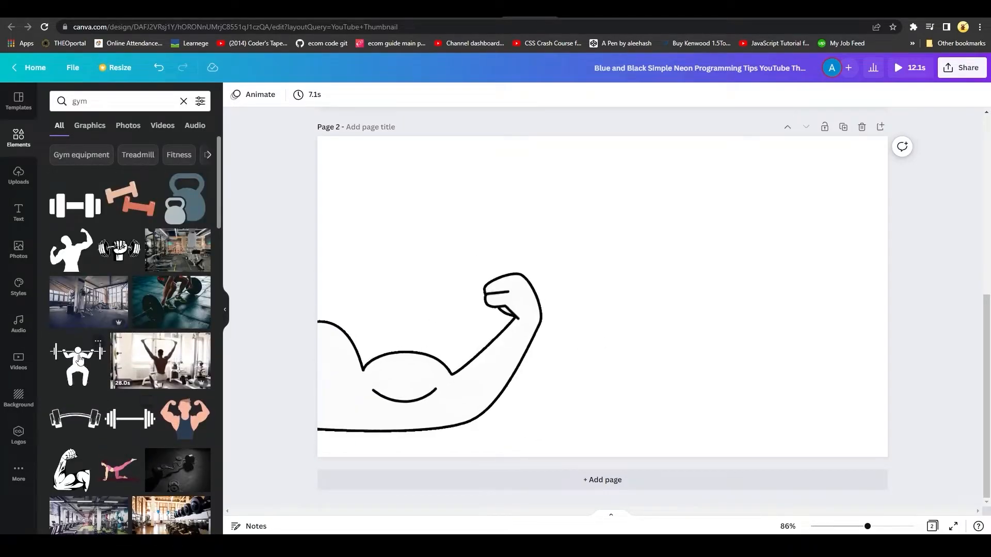
pyautogui.moveTo(77, 361); pyautogui.dragTo(615, 289)
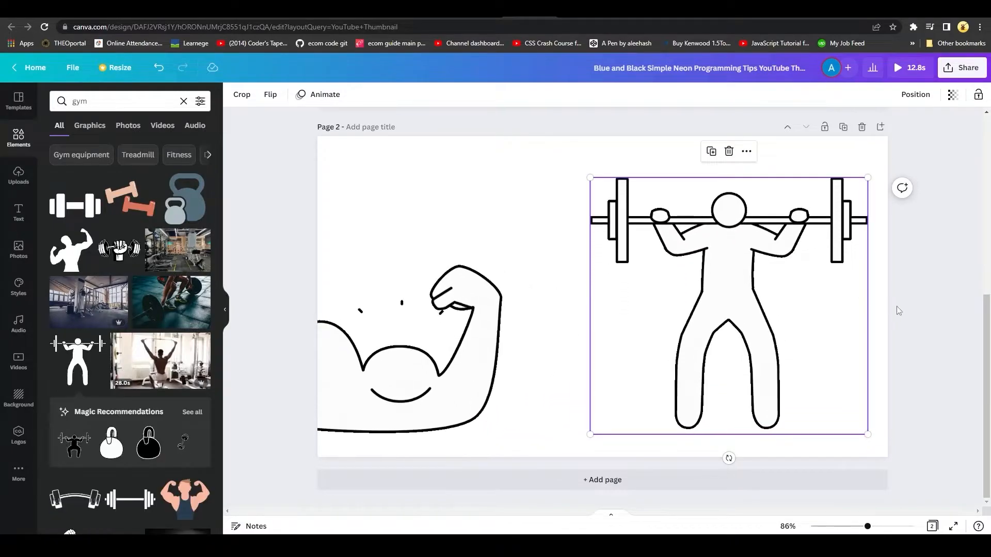
# - Search the elements library for "gym picture"
pyautogui.click(883, 322)
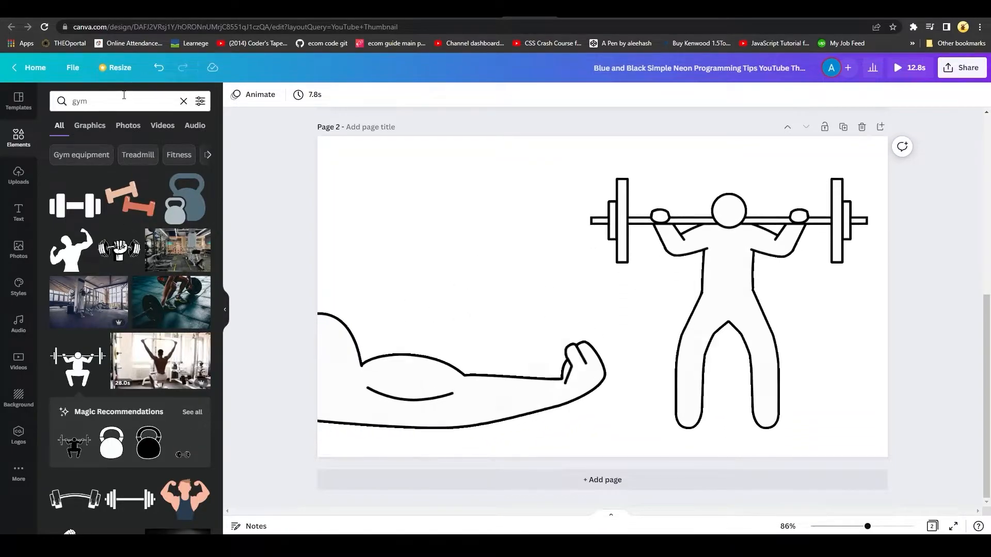
pyautogui.click(56, 107)
pyautogui.write('gym picture')
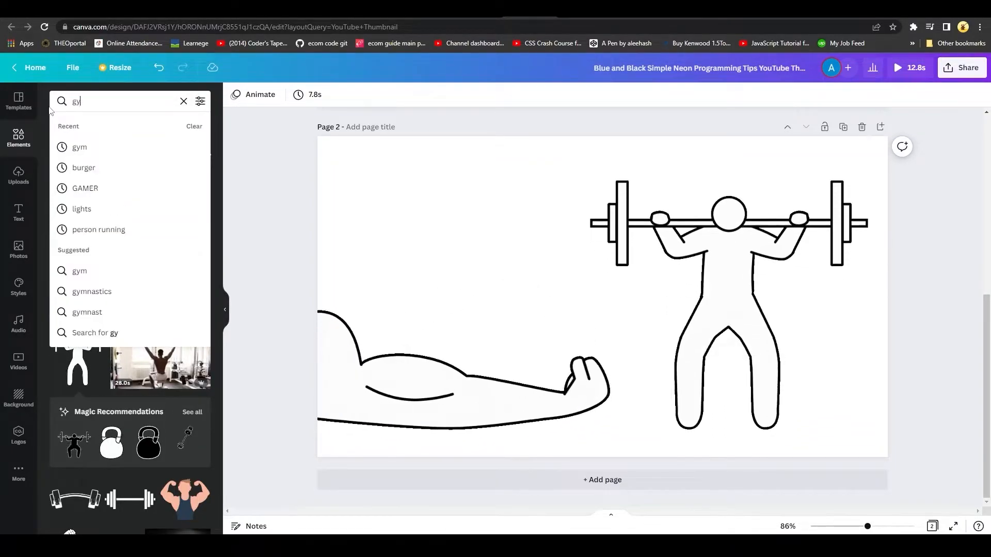
pyautogui.press('Return')
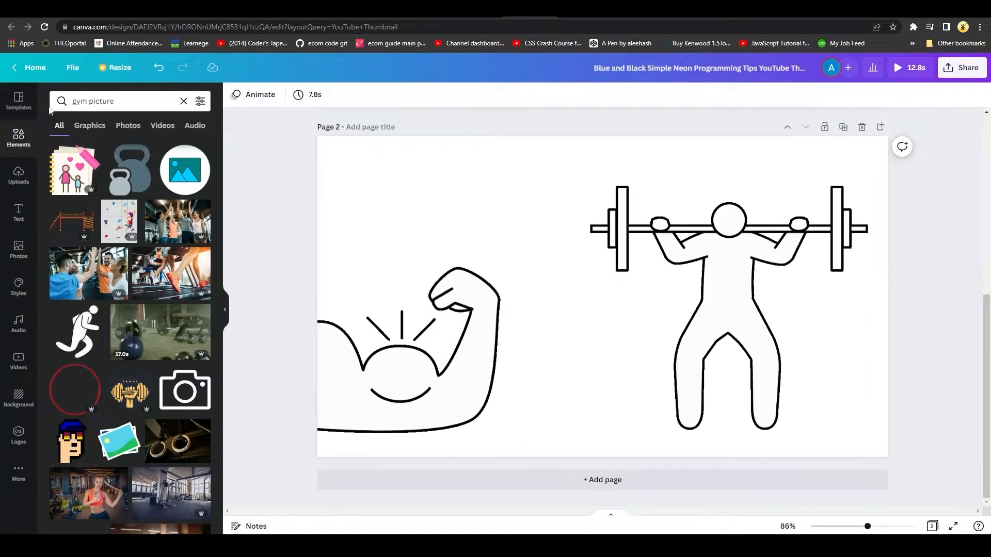
# - Place the gym interior photo with exercise machines from the results on page 2 and enlarge it to cover nearly the whole page
pyautogui.scroll(-5, 128, 287)
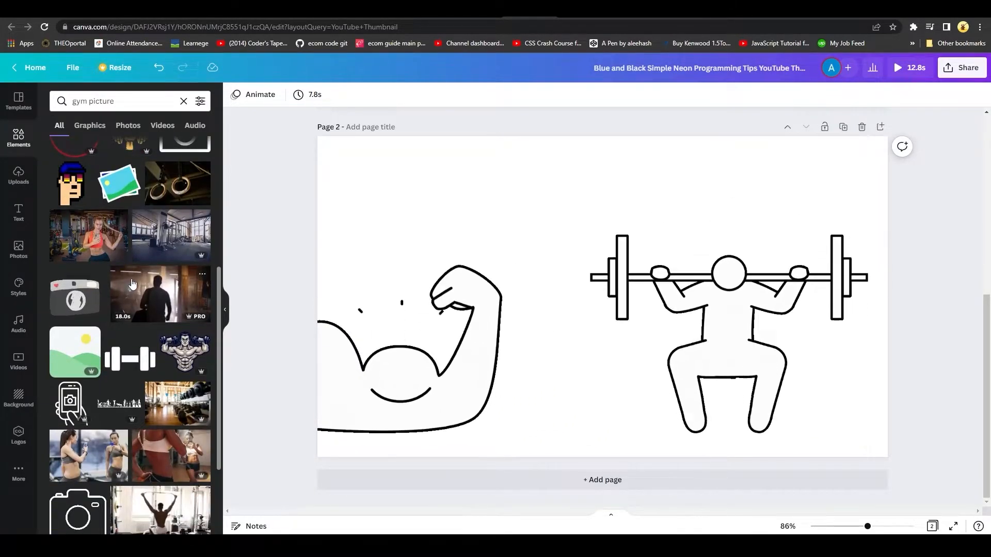
pyautogui.scroll(-2, 185, 253)
pyautogui.scroll(-2, 185, 253)
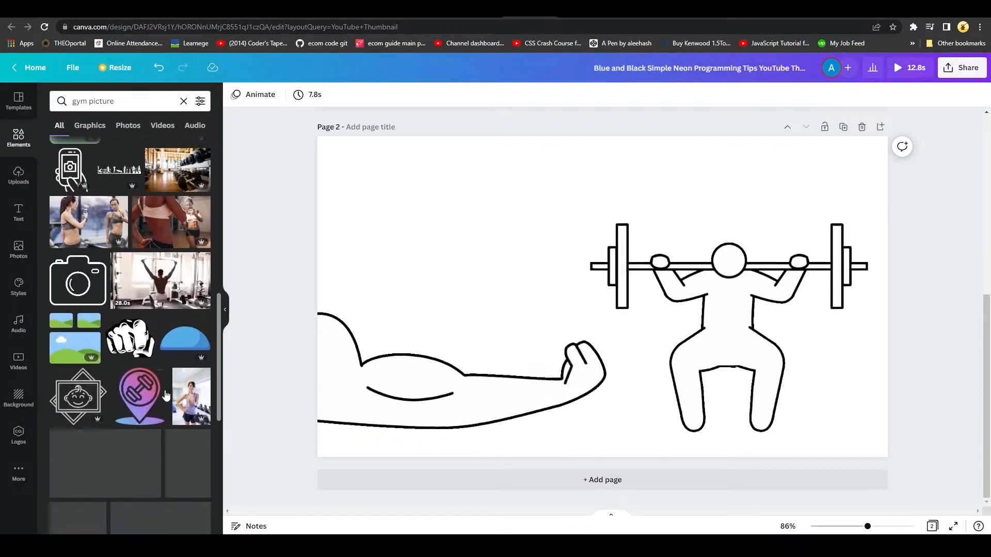
pyautogui.scroll(5, 157, 337)
pyautogui.scroll(2, 156, 337)
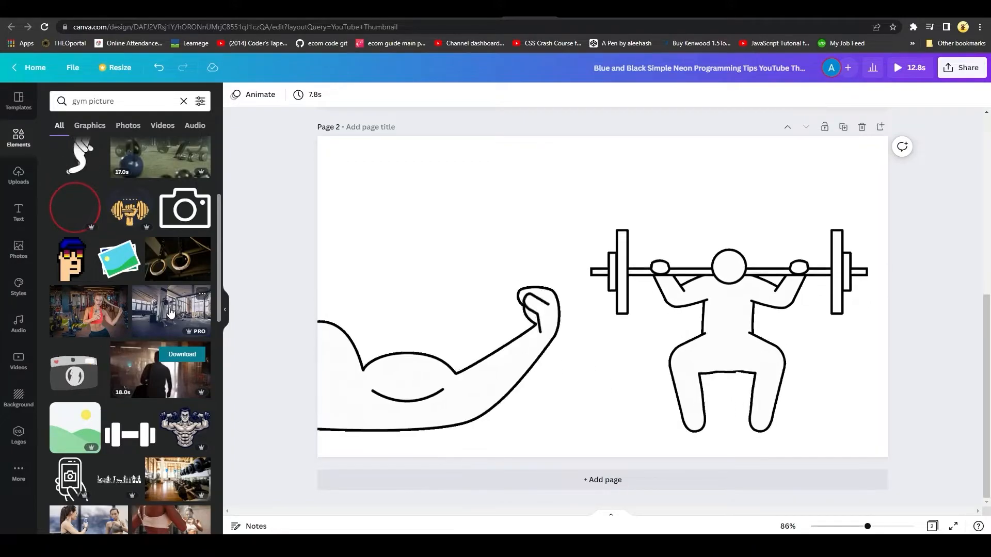
pyautogui.moveTo(170, 312); pyautogui.dragTo(321, 166)
pyautogui.moveTo(462, 201); pyautogui.dragTo(449, 211)
pyautogui.moveTo(788, 443); pyautogui.dragTo(911, 473)
pyautogui.moveTo(760, 432); pyautogui.dragTo(753, 411)
# - Send the gym photo backward behind the barbell lifter and the flexing arm, and enlarge it to reach the page's right edge
pyautogui.rightClick(753, 411)
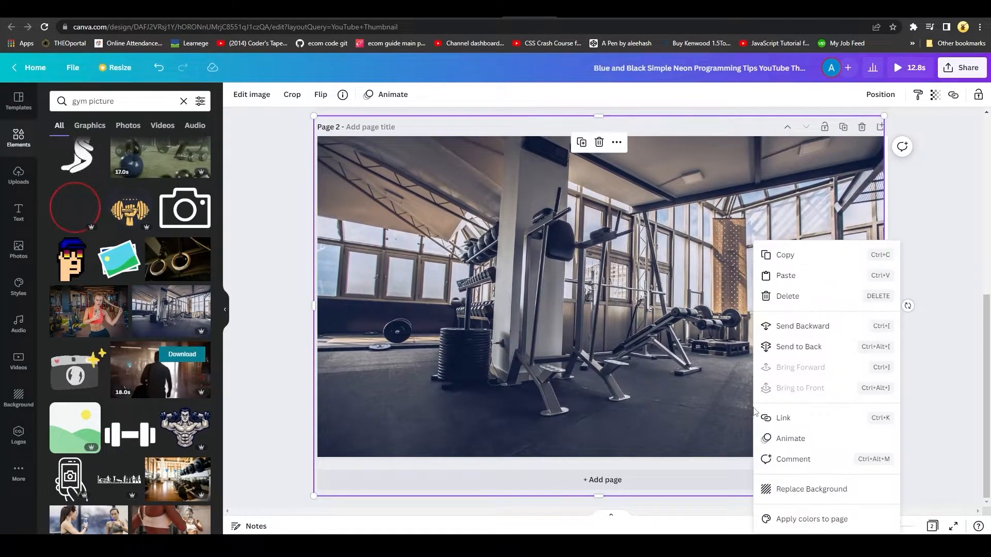
pyautogui.click(790, 327)
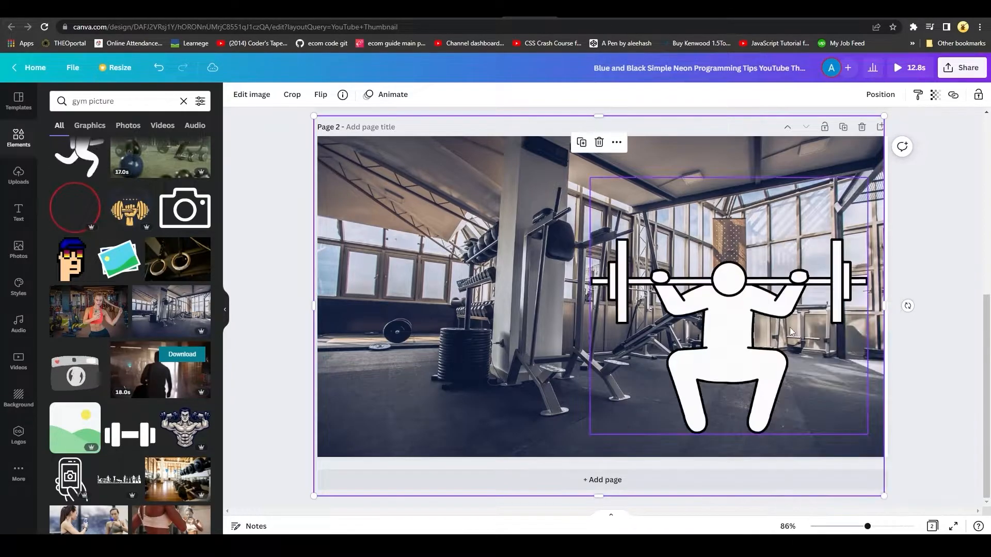
pyautogui.rightClick(545, 183)
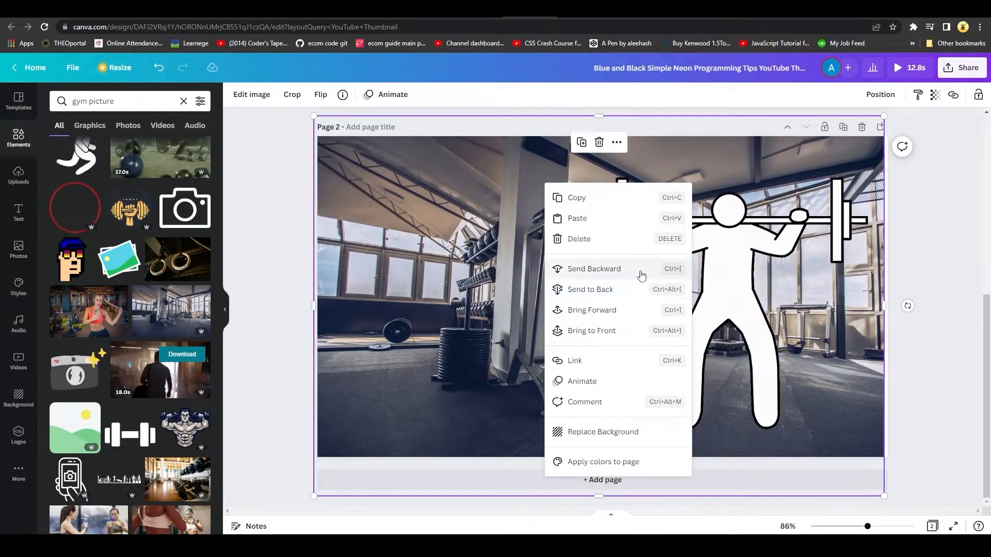
pyautogui.click(671, 272)
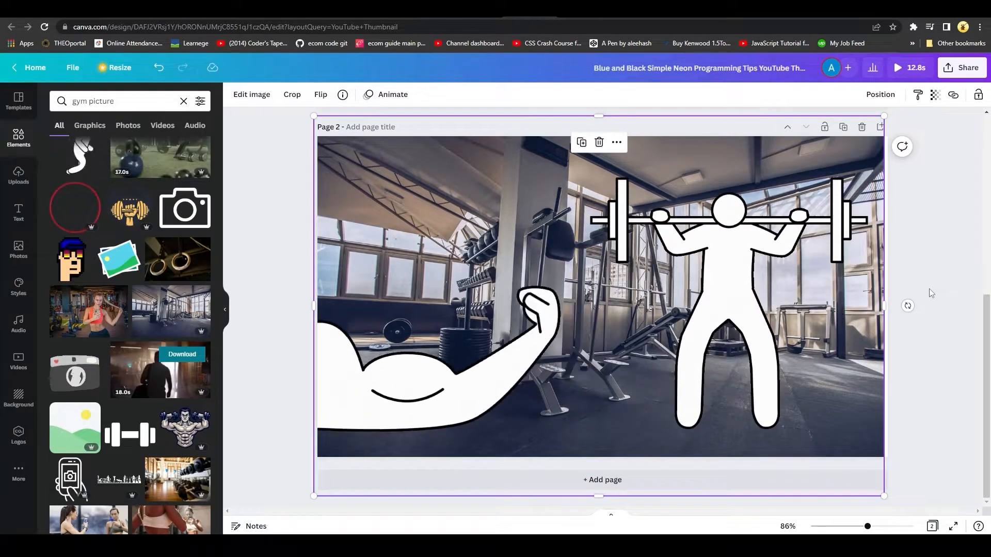
pyautogui.moveTo(886, 308); pyautogui.dragTo(894, 307)
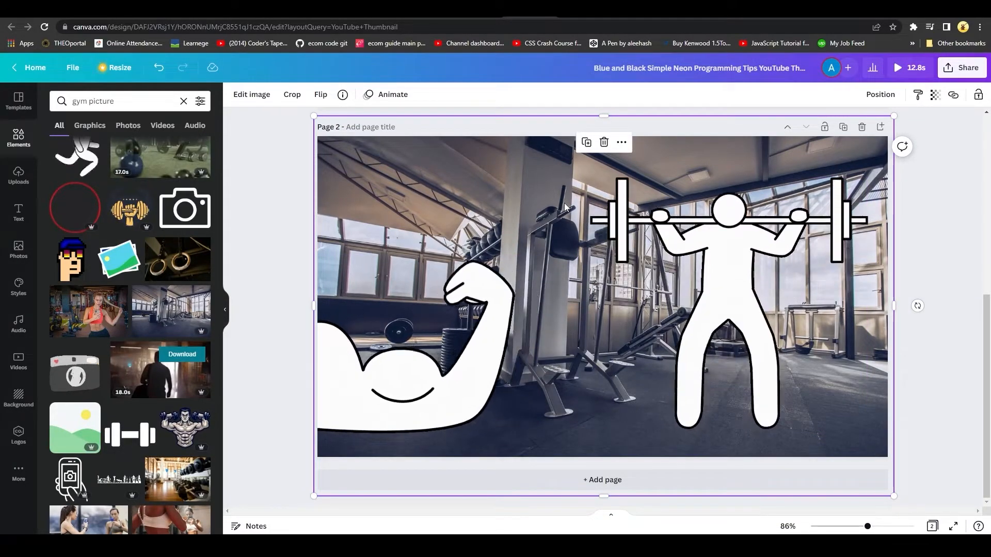
# - Look through the image effects available for the gym photo and open the Blur tool
pyautogui.click(266, 99)
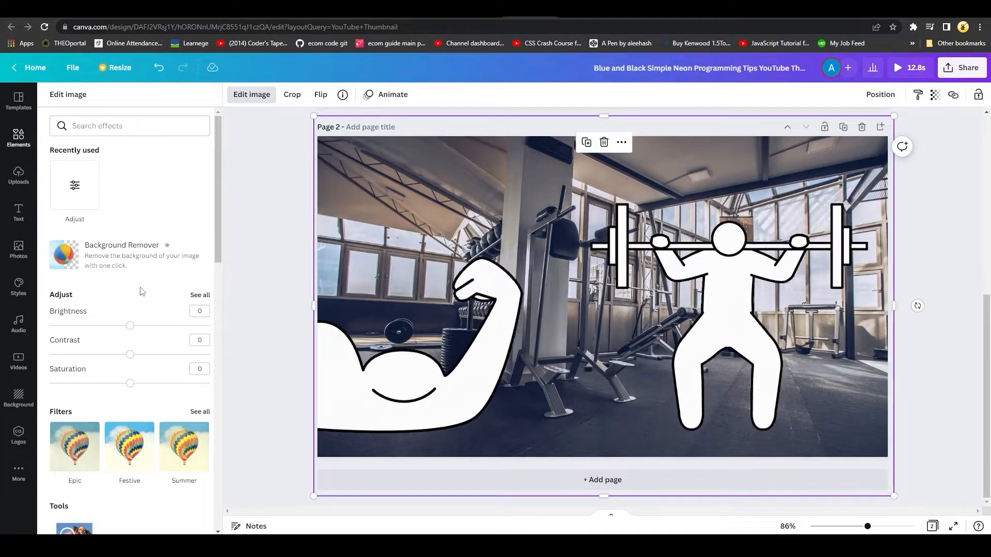
pyautogui.scroll(-2, 128, 312)
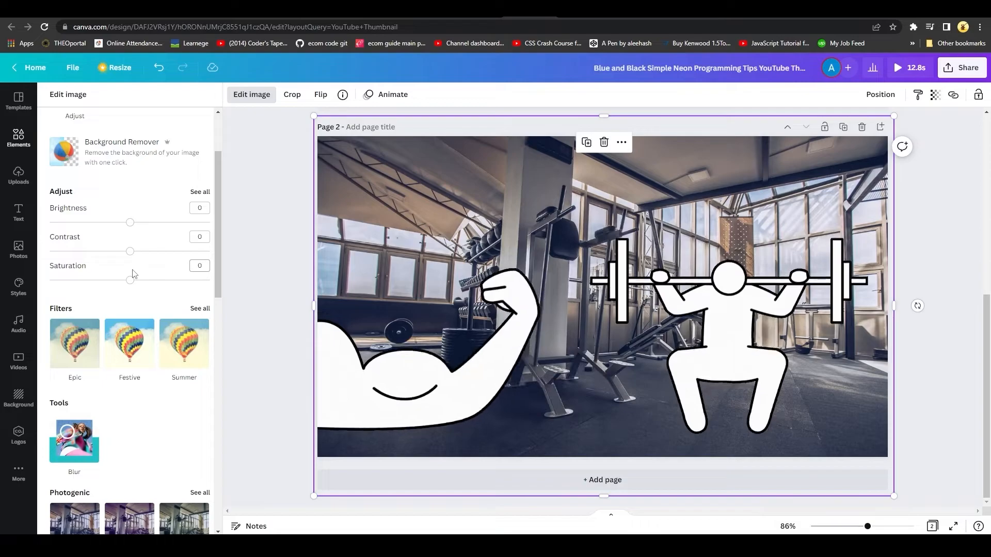
pyautogui.scroll(-2, 134, 273)
pyautogui.scroll(-2, 138, 260)
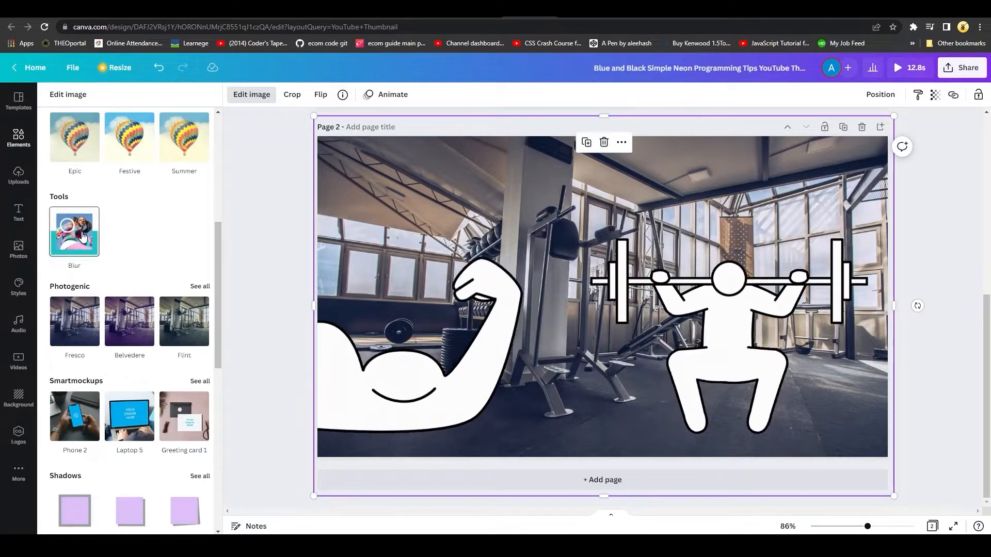
pyautogui.scroll(-3, 98, 217)
pyautogui.scroll(-3, 143, 190)
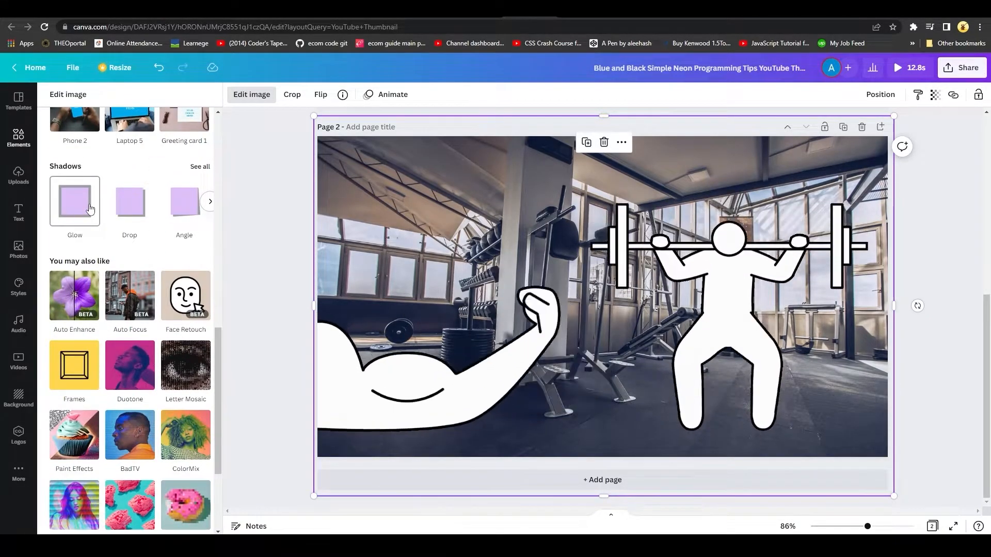
pyautogui.scroll(1, 186, 269)
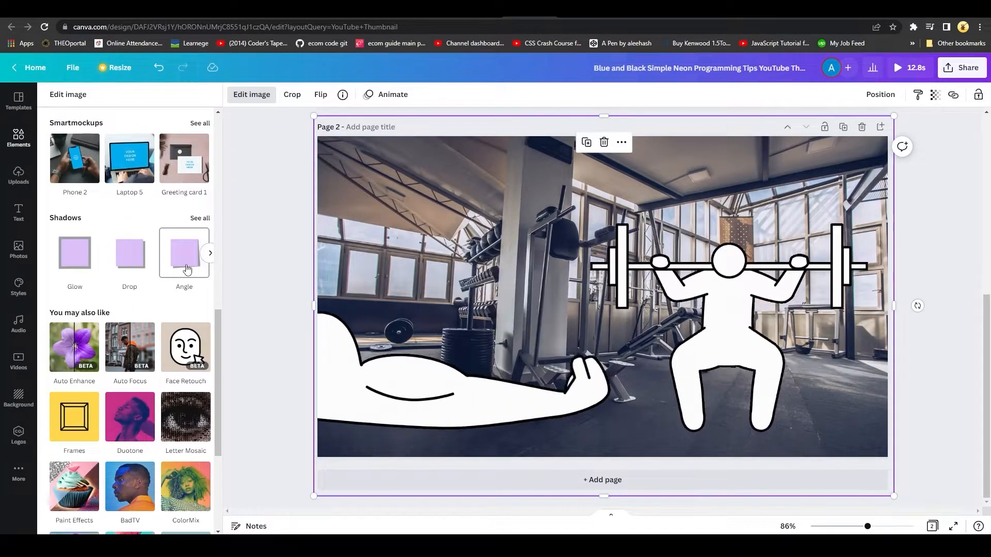
pyautogui.scroll(5, 108, 323)
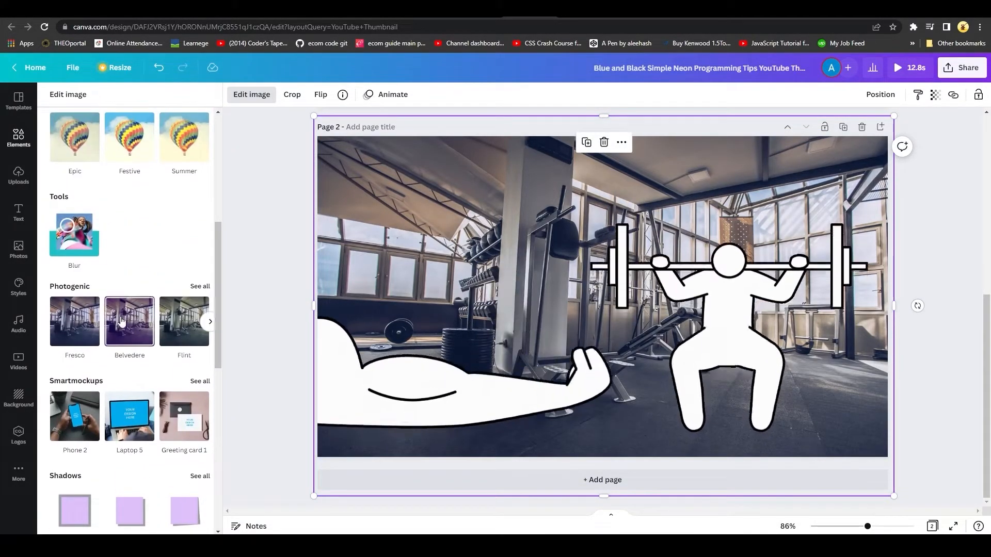
pyautogui.scroll(1, 121, 321)
pyautogui.click(93, 299)
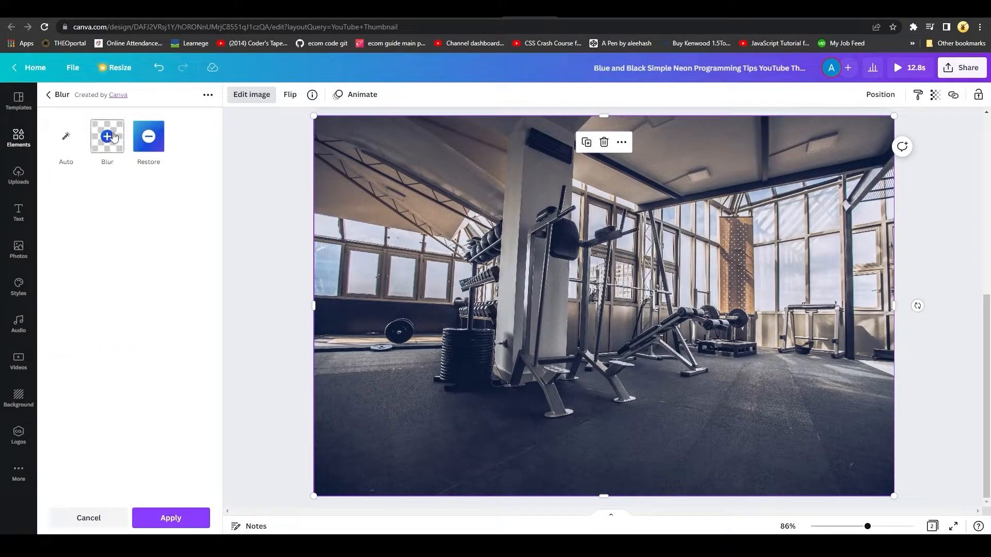
# - Brush blur over the entire gym photo with intensity 35, spread 60 and brush size 80, and apply it
pyautogui.click(107, 136)
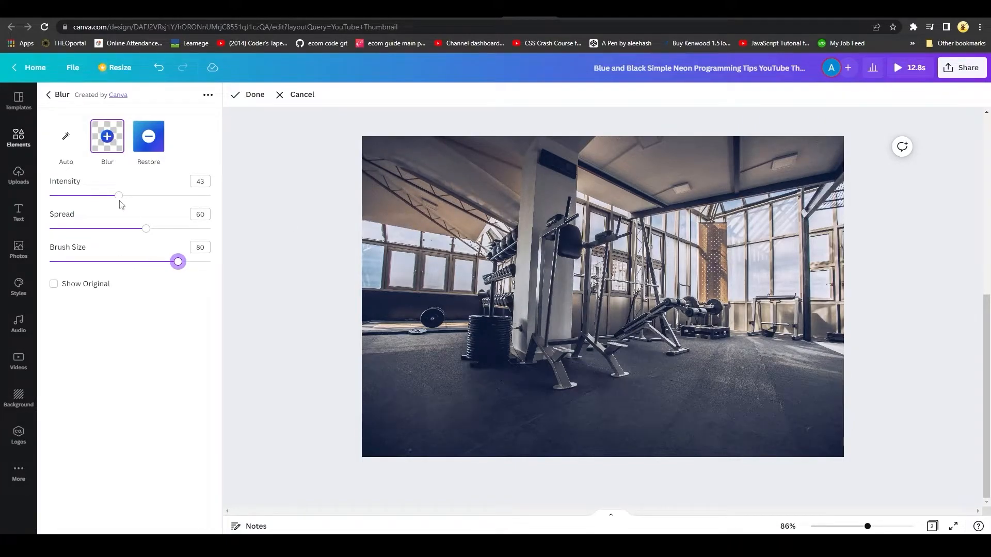
pyautogui.moveTo(397, 177)
pyautogui.mouseDown()
pyautogui.moveTo(687, 179)
pyautogui.moveTo(463, 183)
pyautogui.moveTo(743, 243)
pyautogui.moveTo(612, 321)
pyautogui.mouseUp()
pyautogui.moveTo(880, 381)
pyautogui.mouseDown()
pyautogui.moveTo(766, 321)
pyautogui.moveTo(521, 402)
pyautogui.mouseUp()
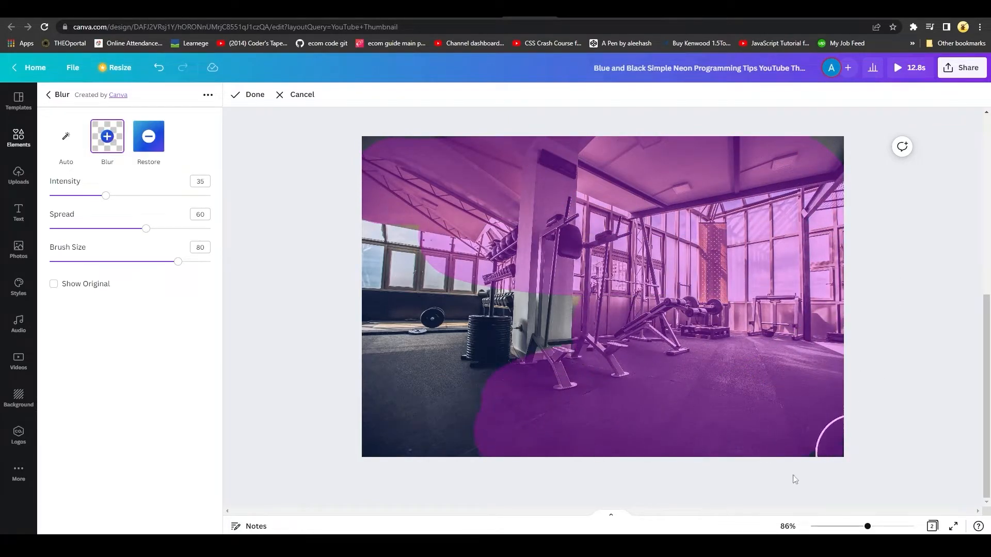
pyautogui.moveTo(339, 380); pyautogui.dragTo(580, 349)
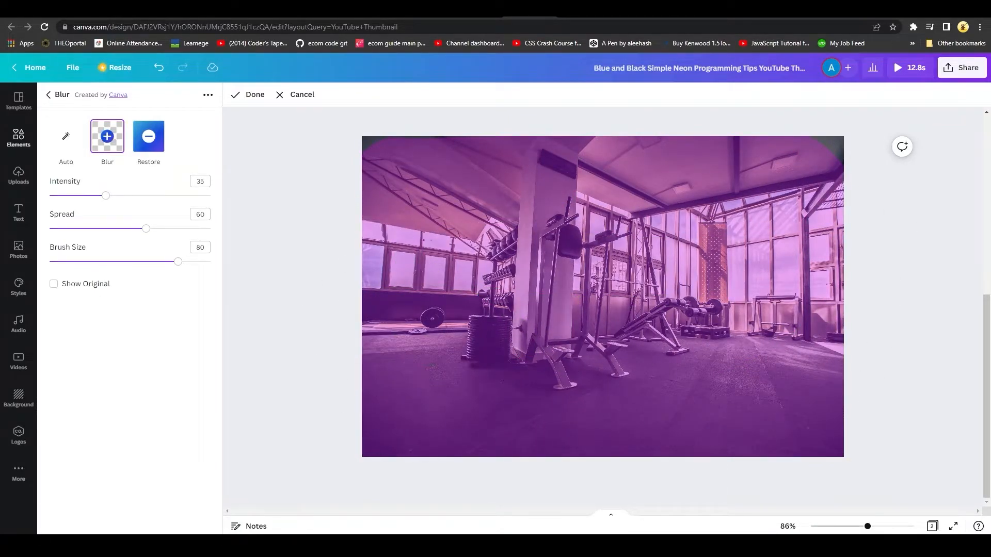
pyautogui.moveTo(791, 137); pyautogui.dragTo(619, 227)
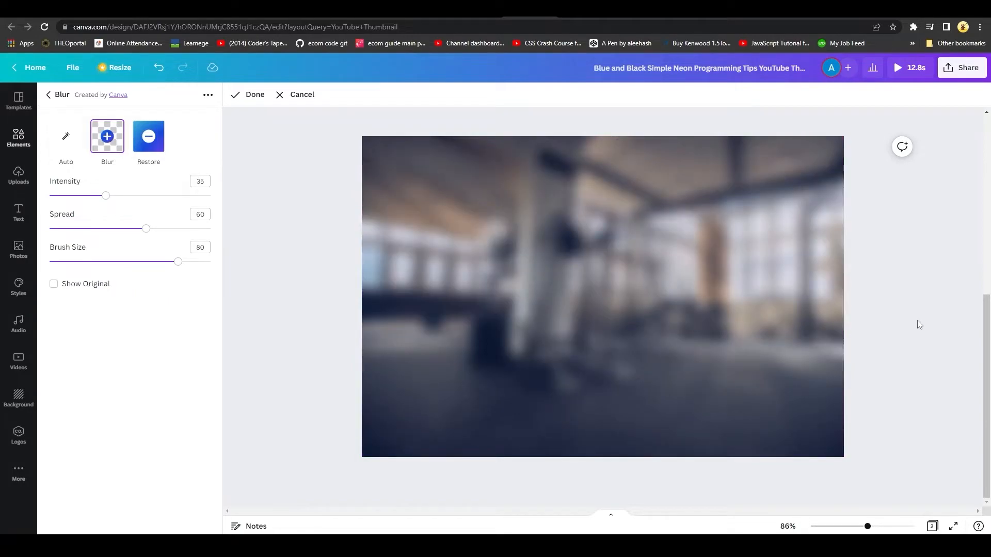
pyautogui.click(248, 94)
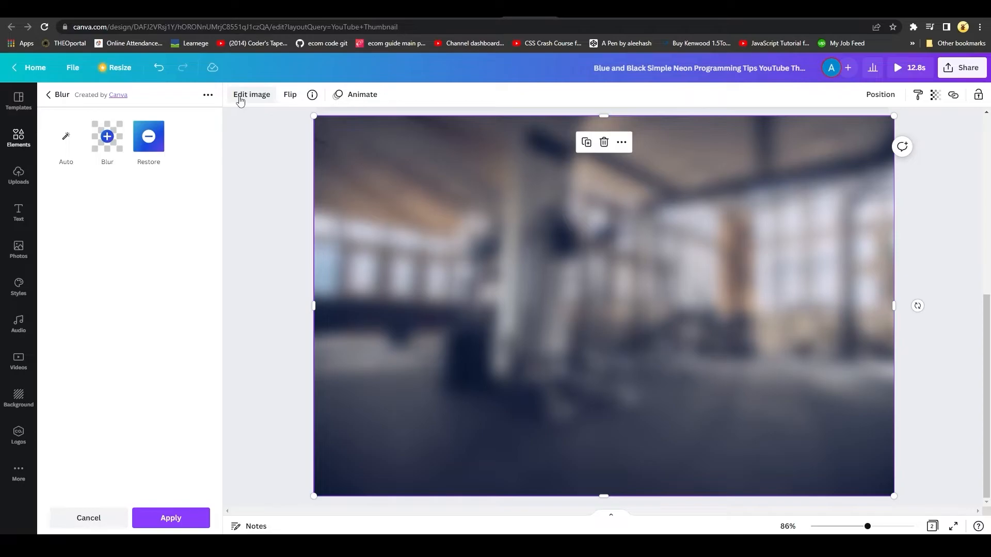
pyautogui.click(151, 521)
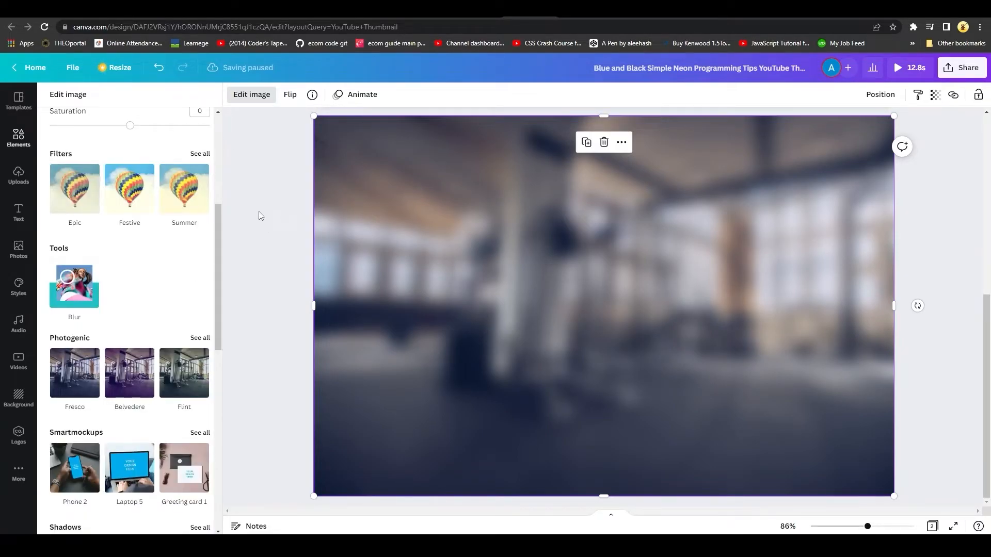
# - Browse the ready-made font combinations and place the green "PRESS START" text on page 2
pyautogui.click(27, 103)
pyautogui.click(17, 145)
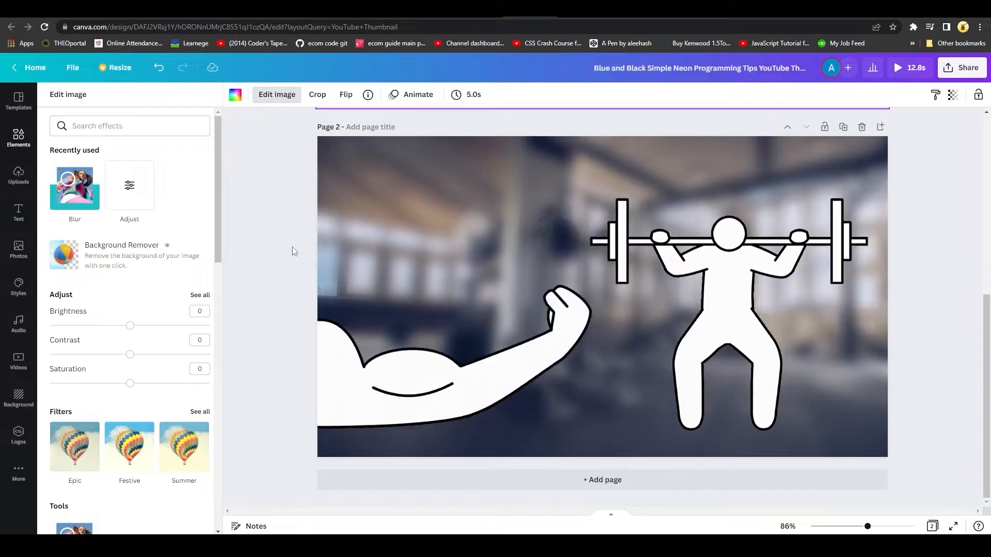
pyautogui.click(19, 141)
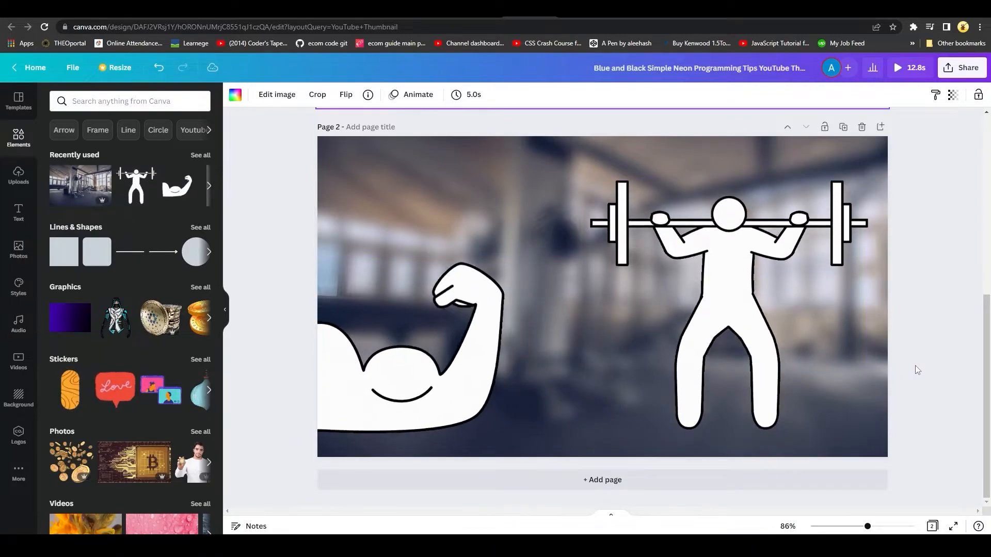
pyautogui.click(11, 203)
pyautogui.scroll(-3, 116, 292)
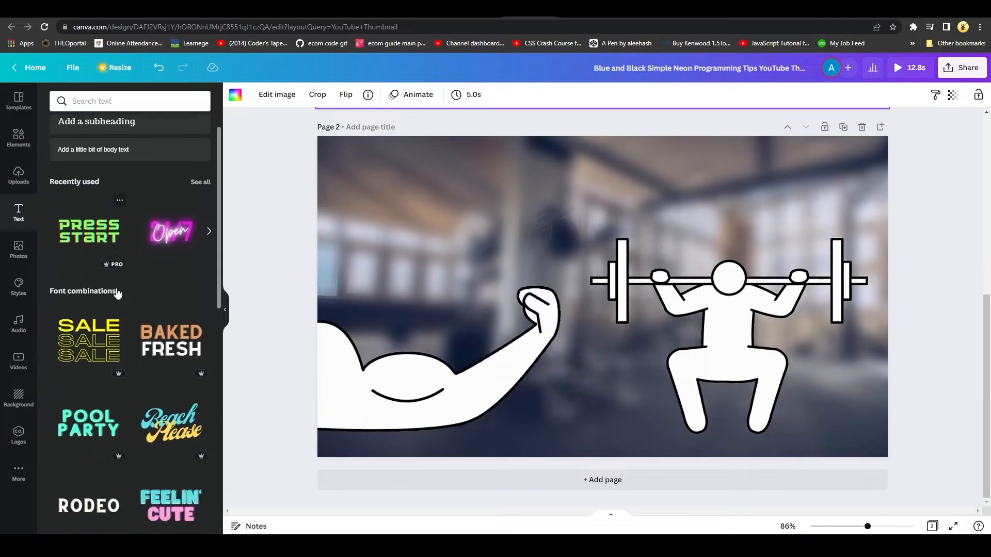
pyautogui.scroll(-10, 118, 293)
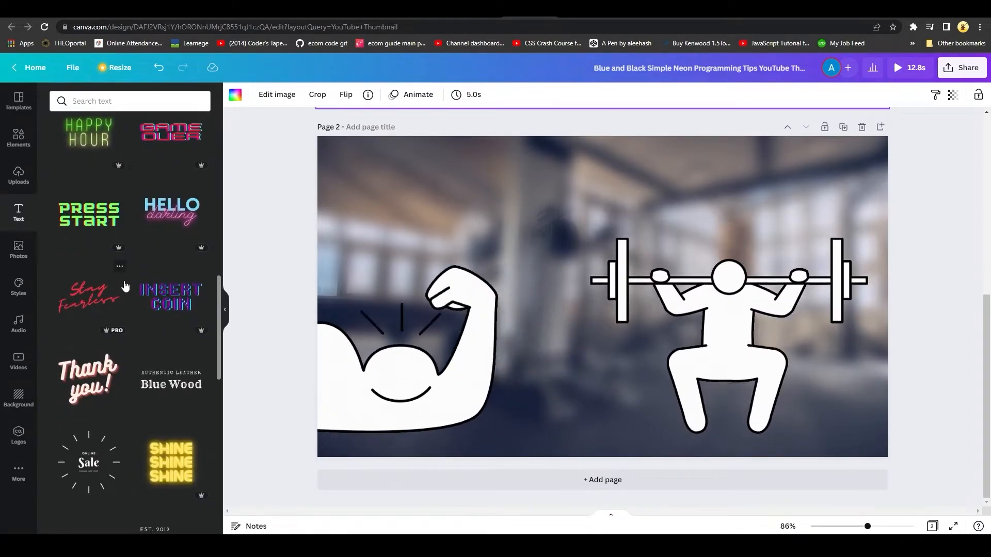
pyautogui.scroll(4, 125, 285)
pyautogui.scroll(1, 135, 336)
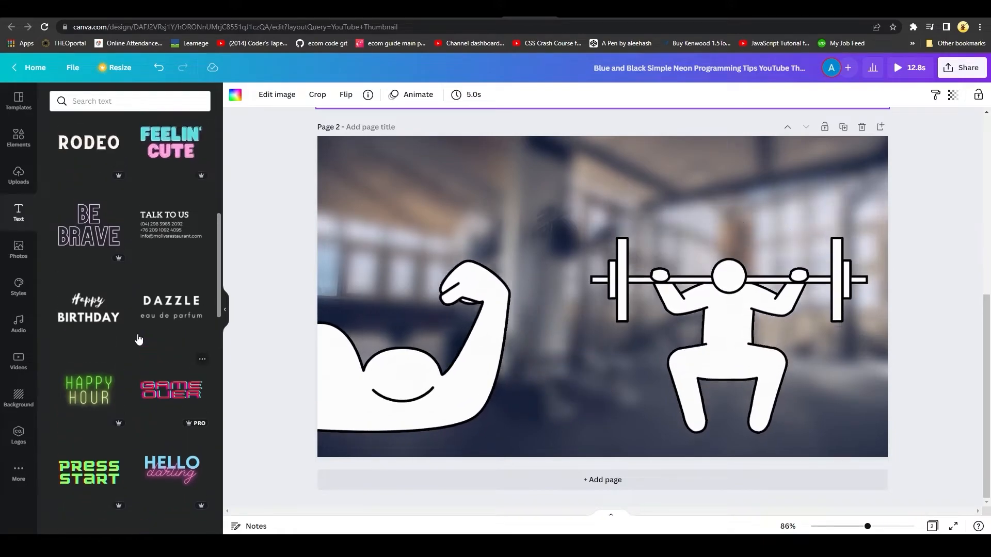
pyautogui.scroll(-3, 155, 370)
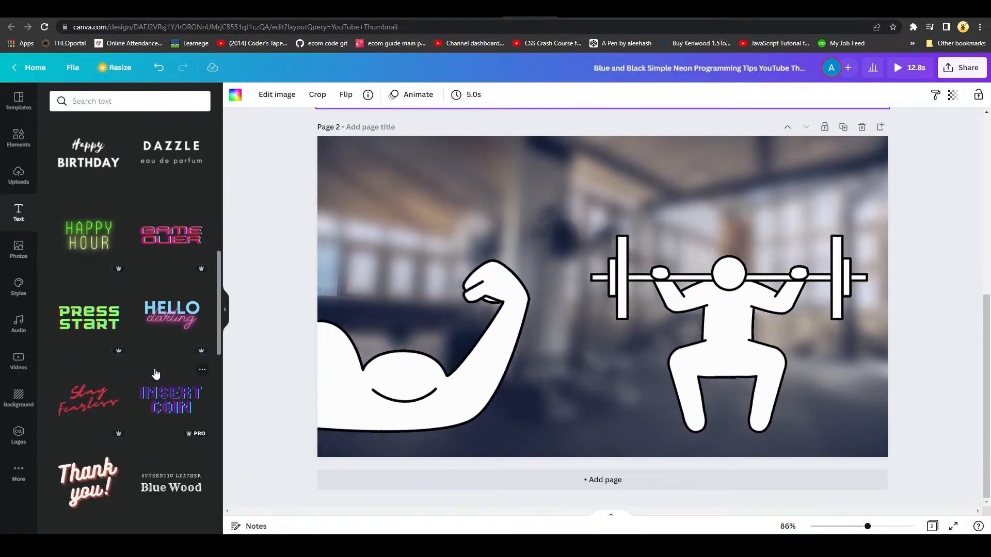
pyautogui.scroll(-3, 138, 303)
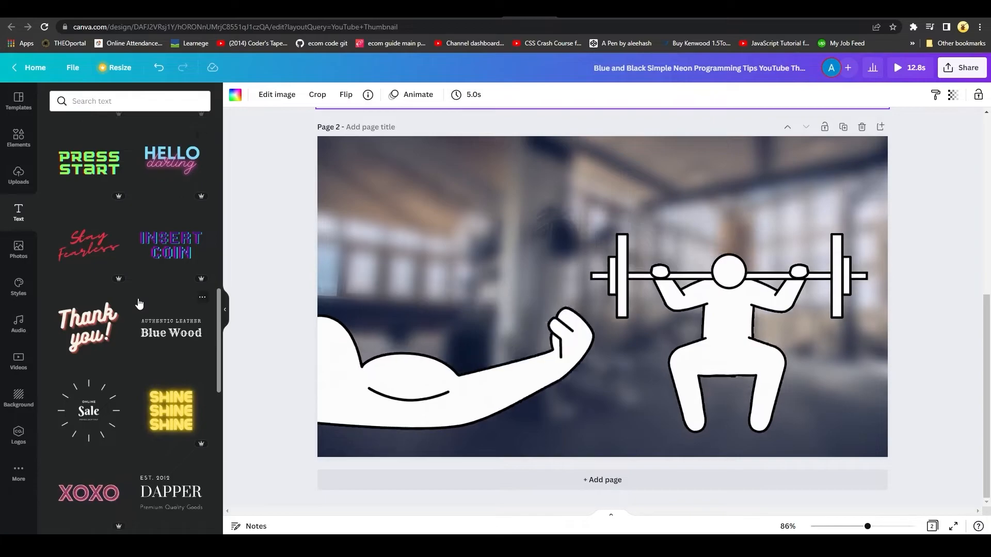
pyautogui.moveTo(89, 163); pyautogui.dragTo(389, 226)
# - Replace the "PRESS START" wording with "JOINa GYM", keeping GYM on the second line
pyautogui.doubleClick(539, 221)
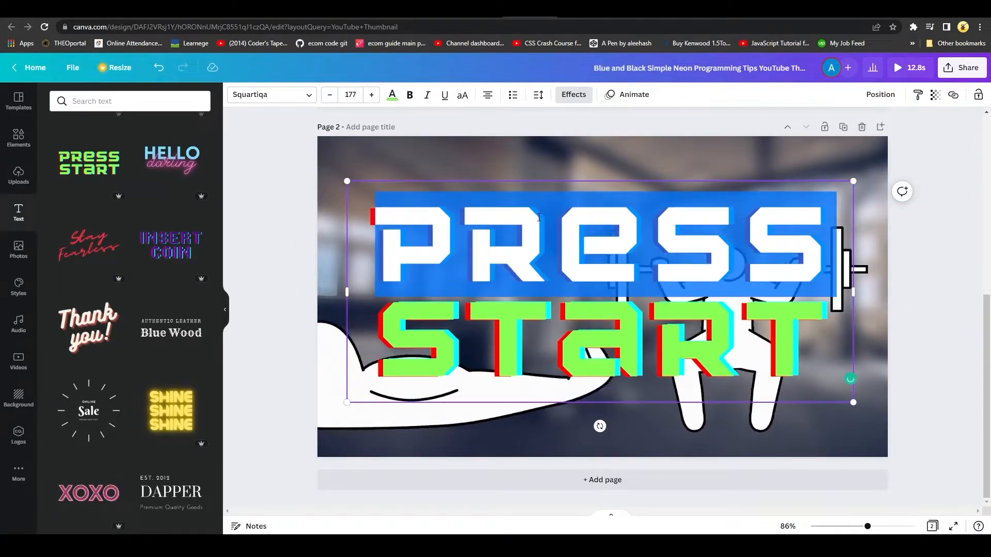
pyautogui.hotkey('ctrl', 'a')
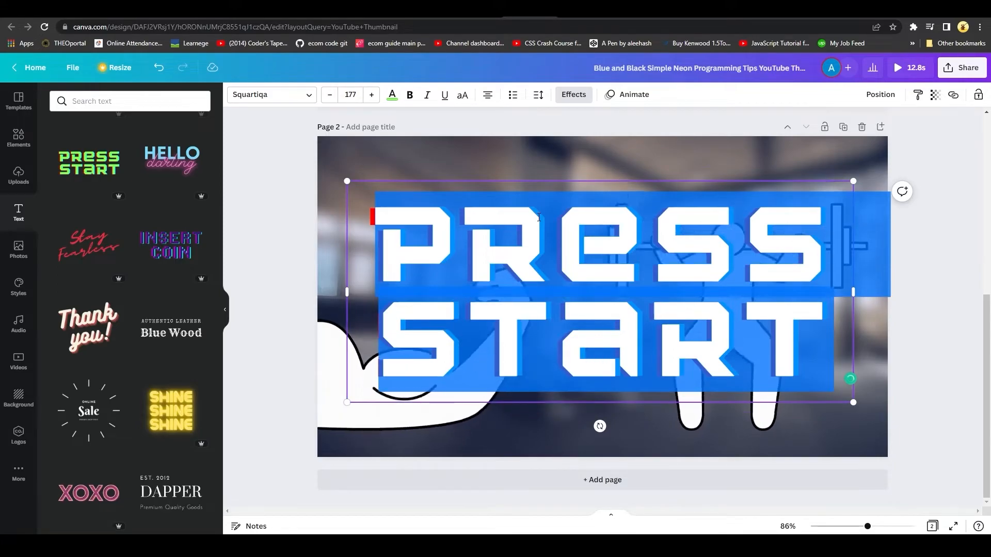
pyautogui.write('JOINa GYM')
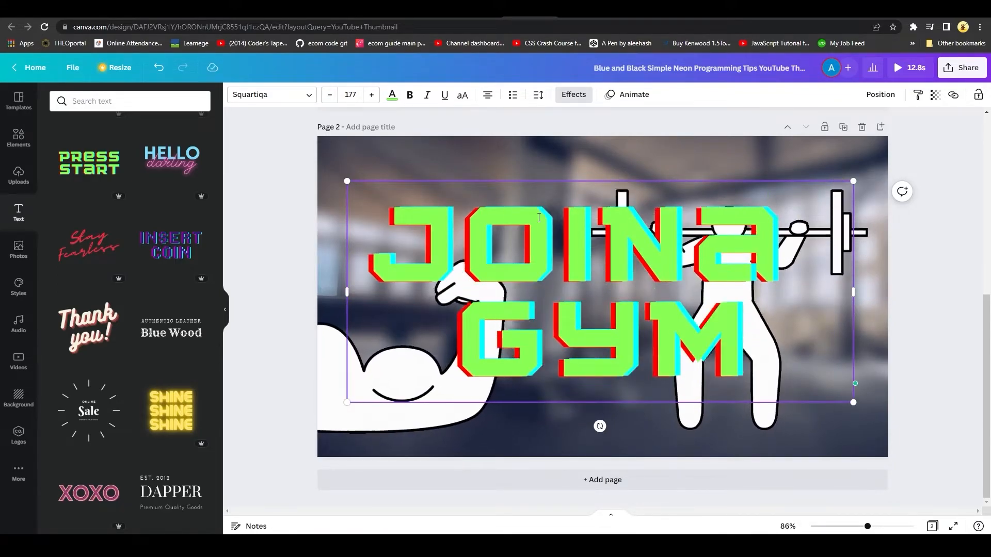
pyautogui.click(969, 320)
# - Shrink the green heading to font size 67.8 above the flexing arm and correct its wording to "JOIN a GYM"
pyautogui.click(673, 328)
pyautogui.moveTo(853, 403); pyautogui.dragTo(541, 266)
pyautogui.moveTo(445, 229); pyautogui.dragTo(434, 209)
pyautogui.click(470, 185)
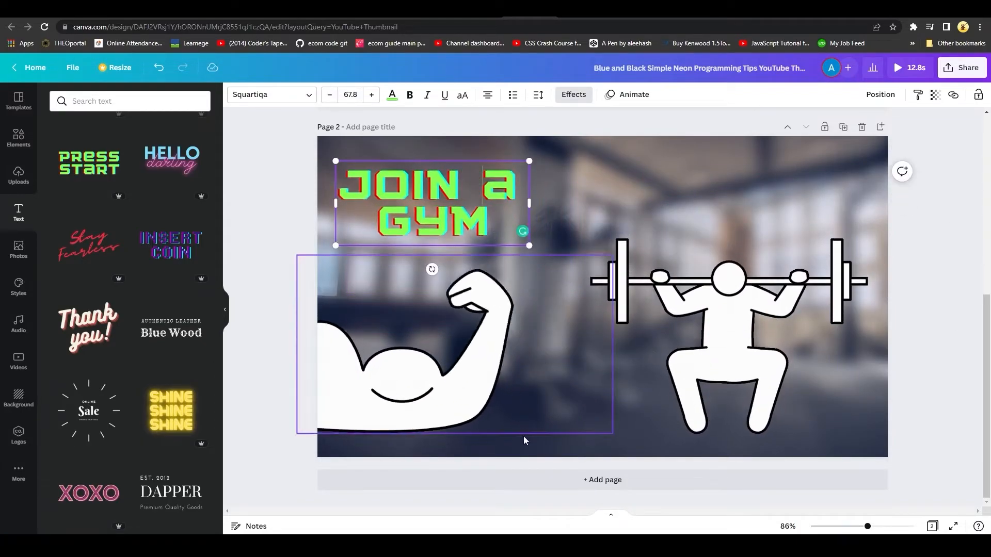
# - Add a blank third page after the gym page and return to the JOIN a GYM design on page 2
pyautogui.click(471, 481)
pyautogui.scroll(11, 287, 223)
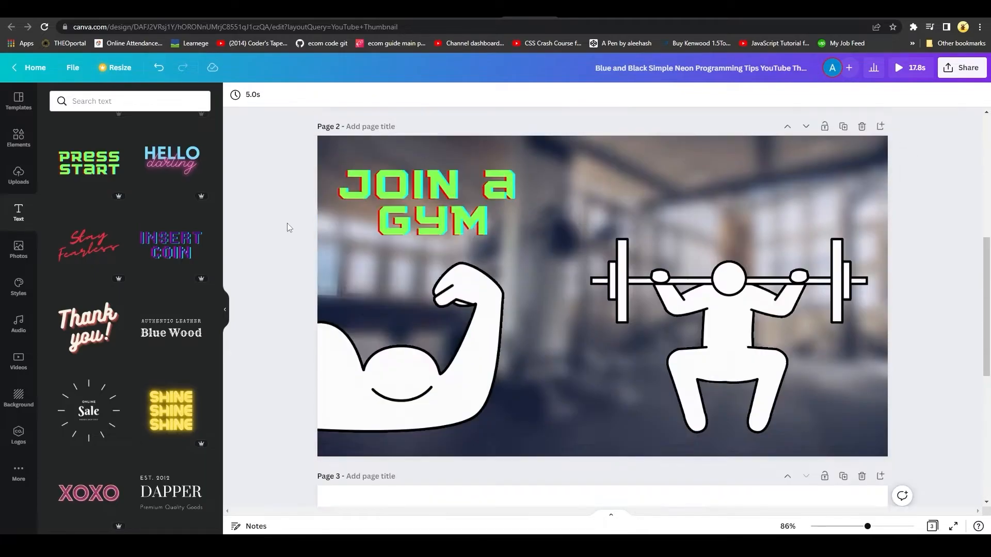
pyautogui.scroll(-4, 430, 209)
pyautogui.click(431, 209)
pyautogui.moveTo(431, 209); pyautogui.dragTo(434, 208)
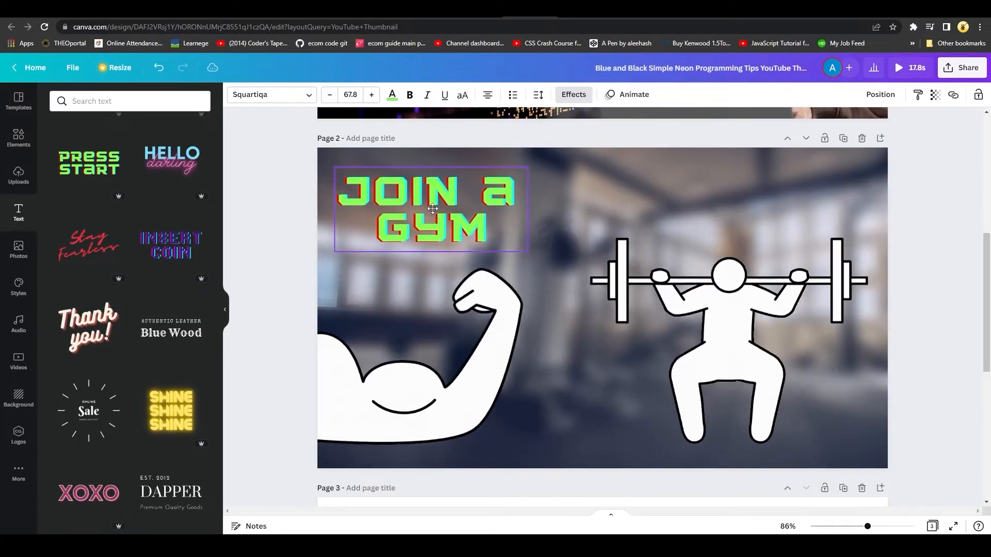
pyautogui.click(296, 204)
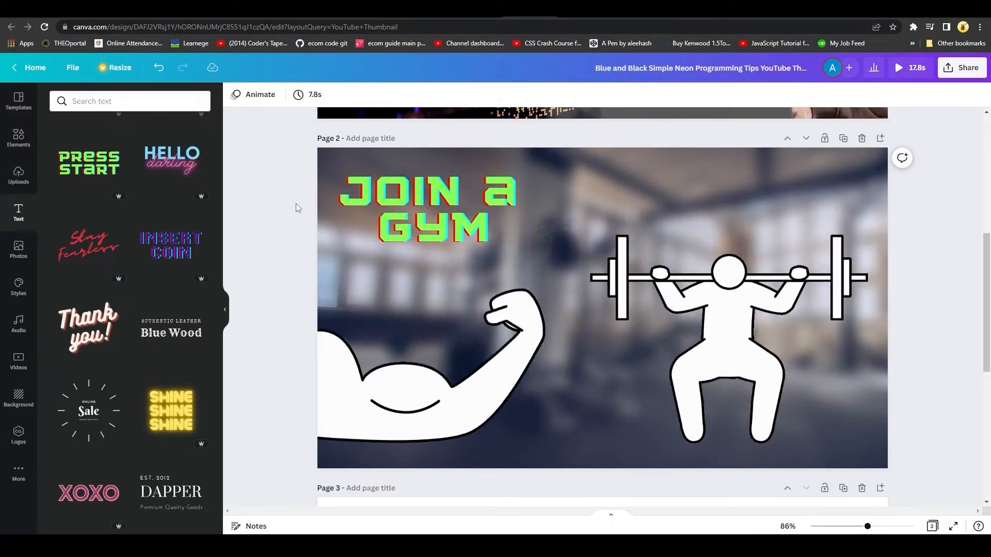
# - Look through the elements, photos, styles, audio, videos, background, logos and templates libraries available for the design
pyautogui.click(10, 143)
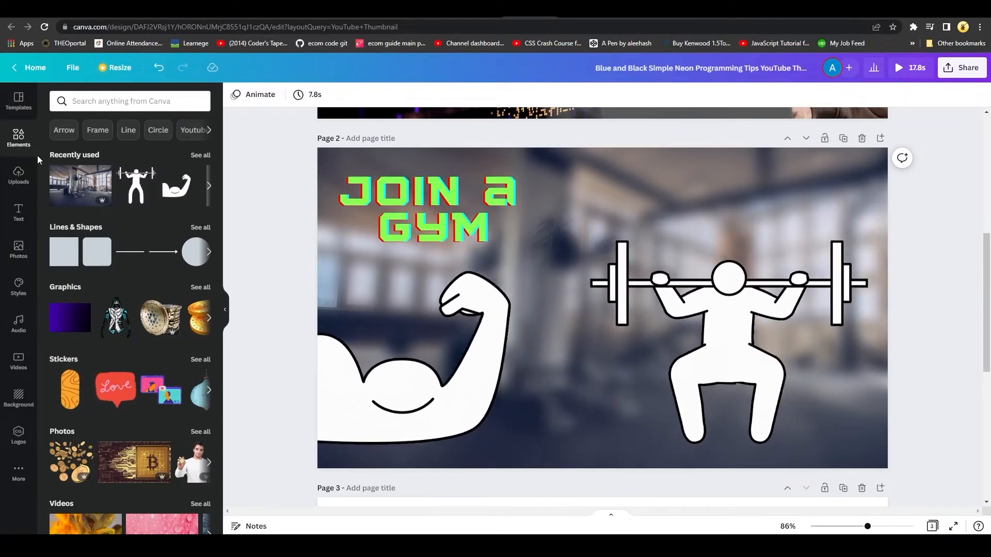
pyautogui.click(19, 247)
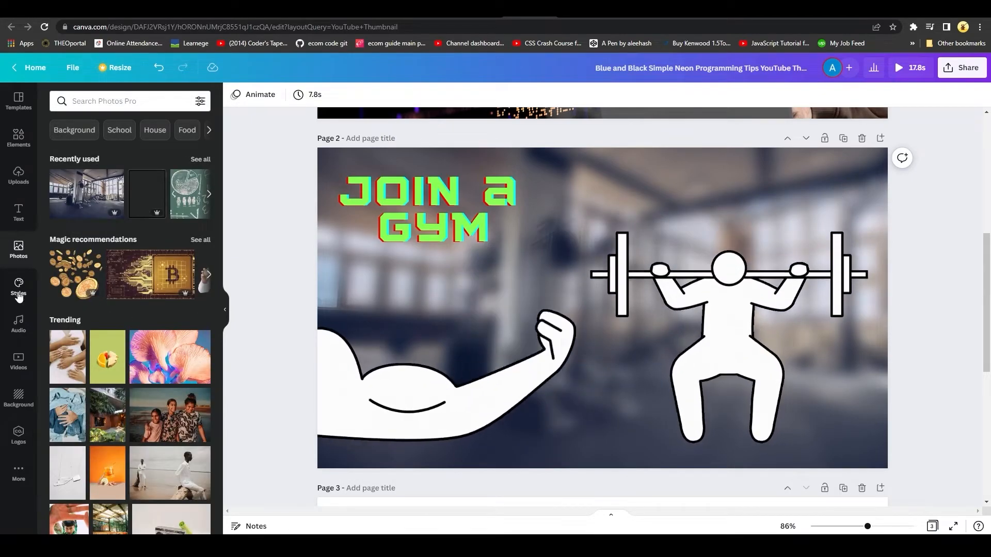
pyautogui.click(18, 295)
pyautogui.scroll(-7, 90, 286)
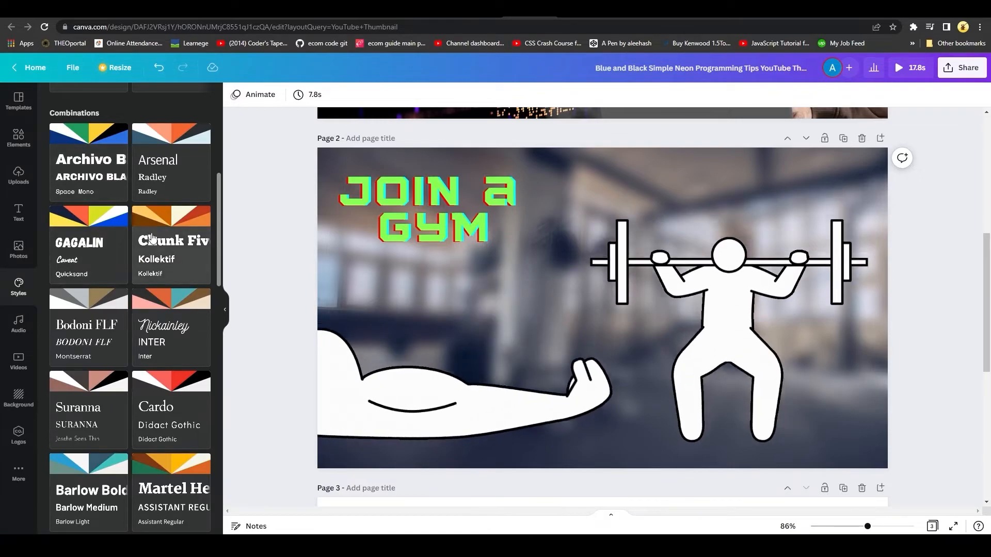
pyautogui.click(19, 322)
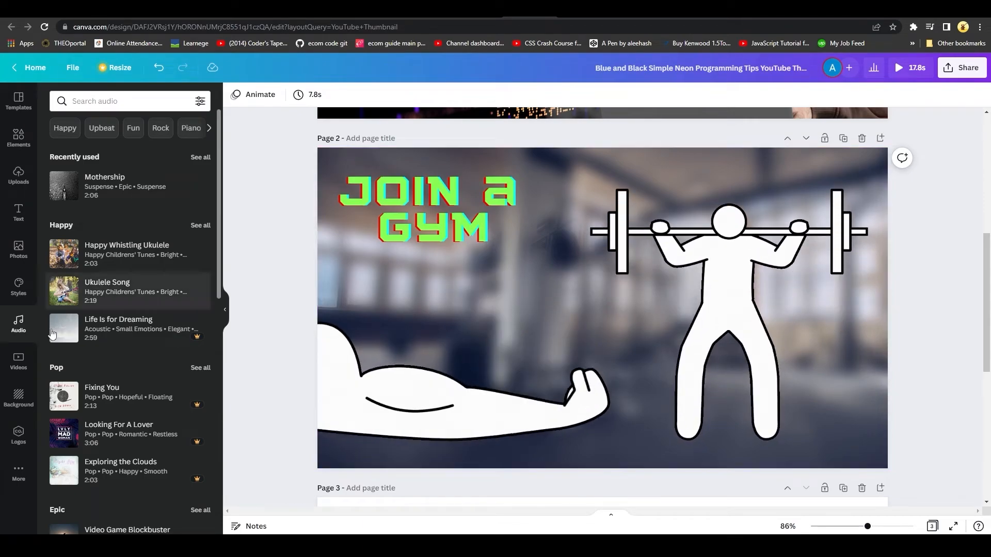
pyautogui.click(17, 360)
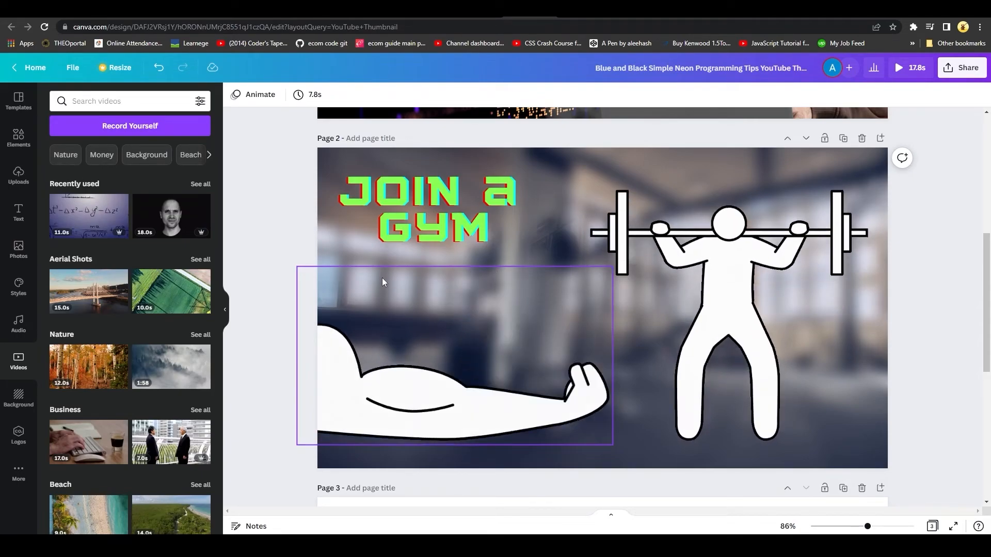
pyautogui.click(19, 398)
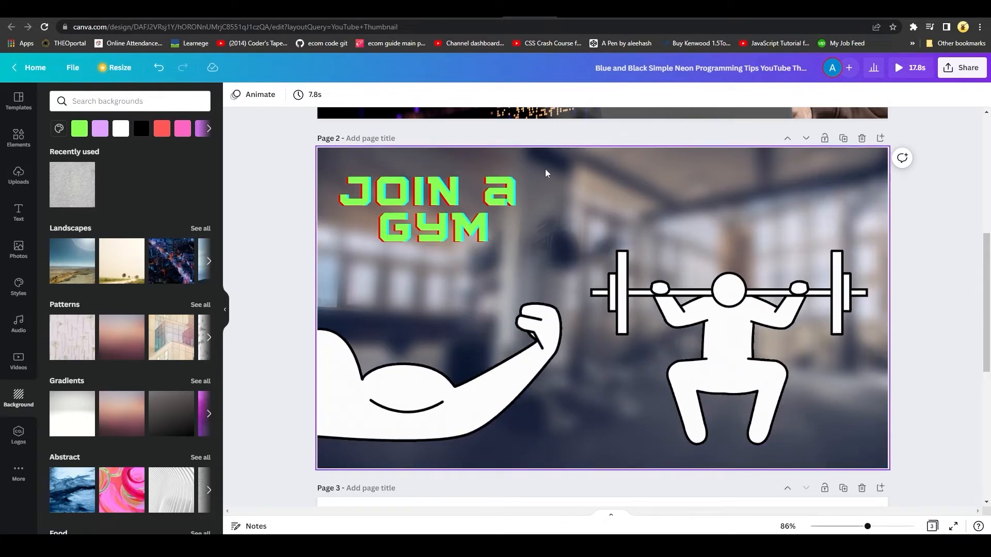
pyautogui.scroll(-5, 223, 326)
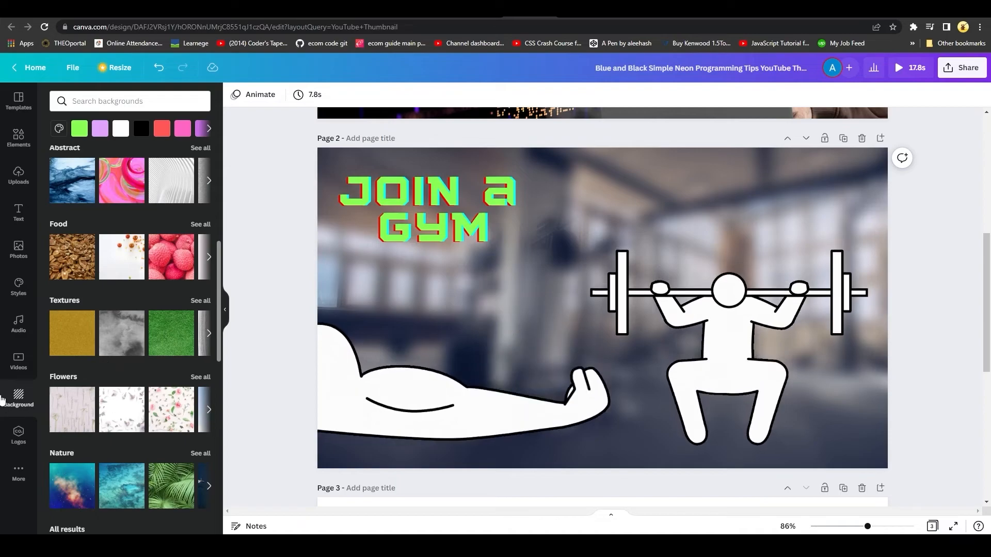
pyautogui.click(18, 436)
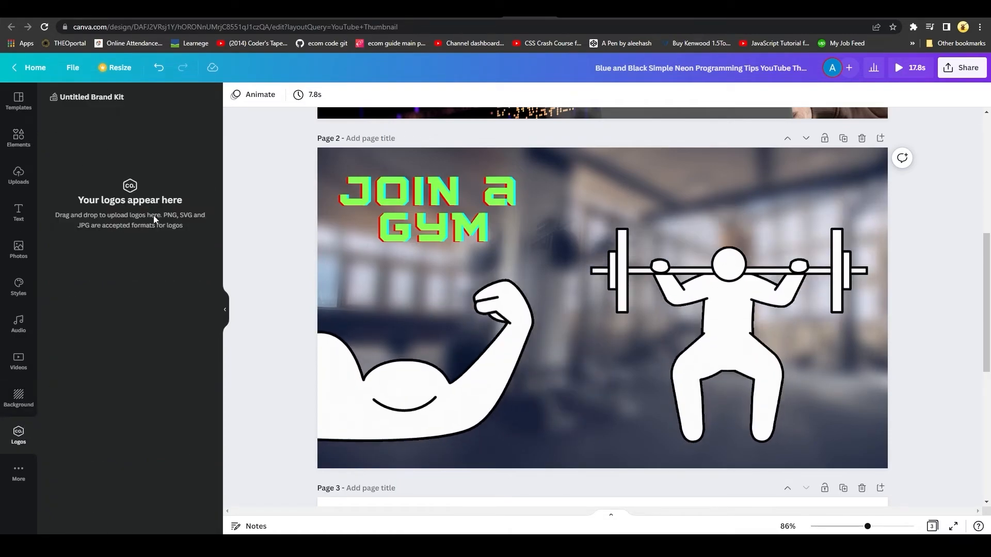
pyautogui.click(18, 101)
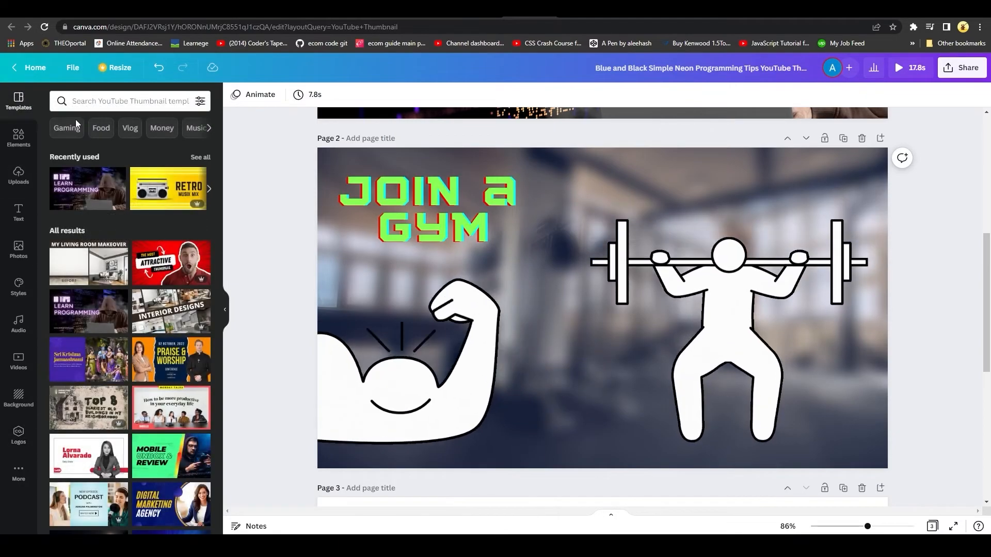
pyautogui.scroll(6, 891, 293)
pyautogui.scroll(-5, 743, 320)
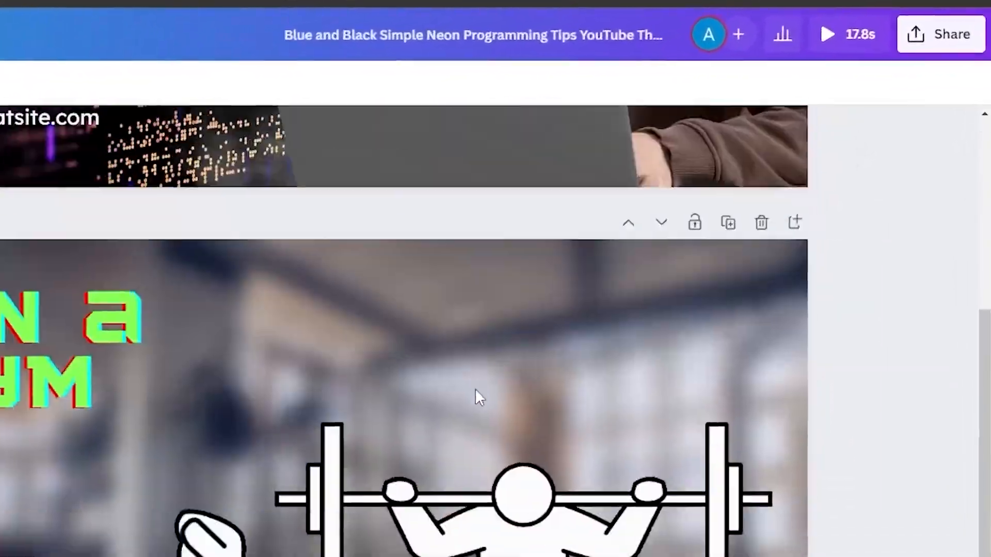
# - Open the design's download settings and restrict the export to page 2 by excluding pages 1 and 3
pyautogui.click(951, 44)
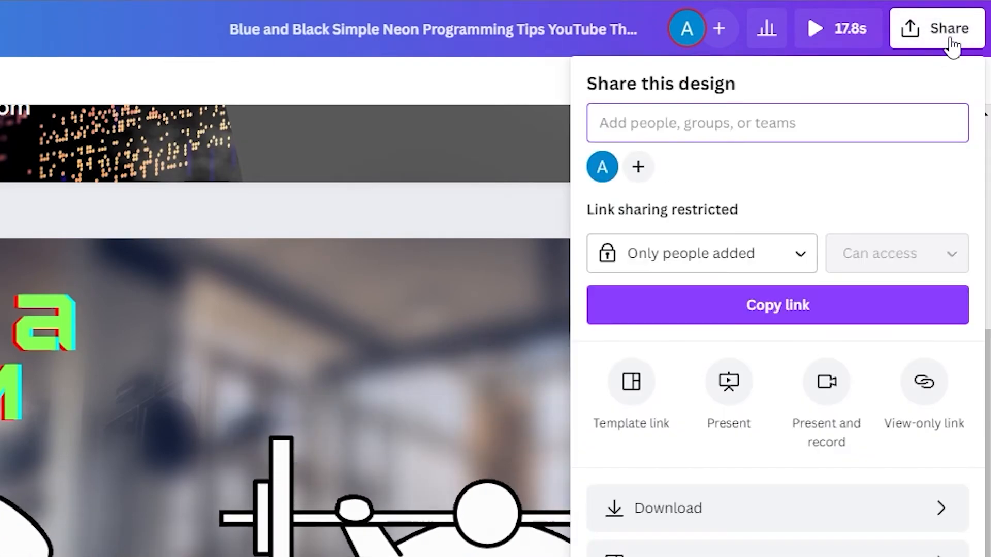
pyautogui.click(723, 511)
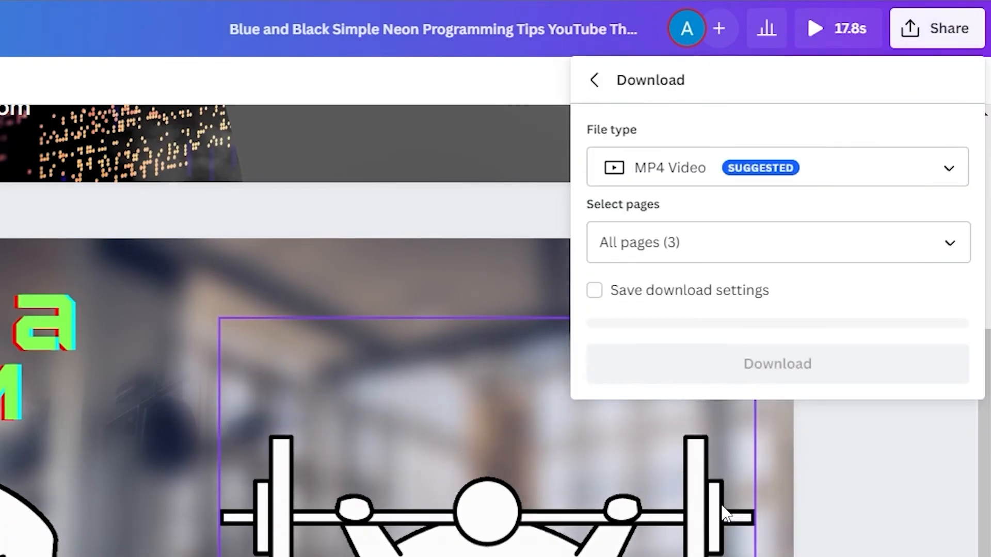
pyautogui.click(948, 252)
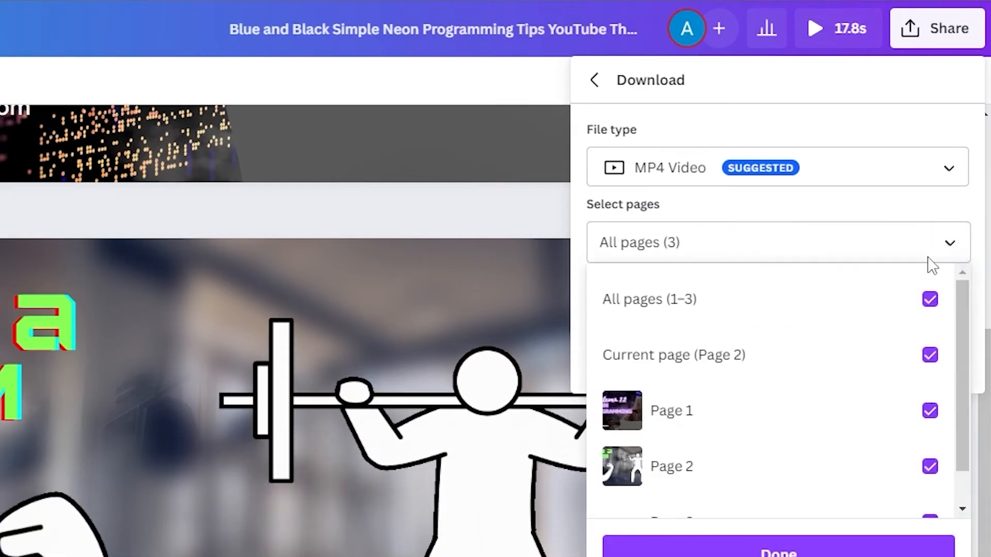
pyautogui.scroll(-1, 715, 413)
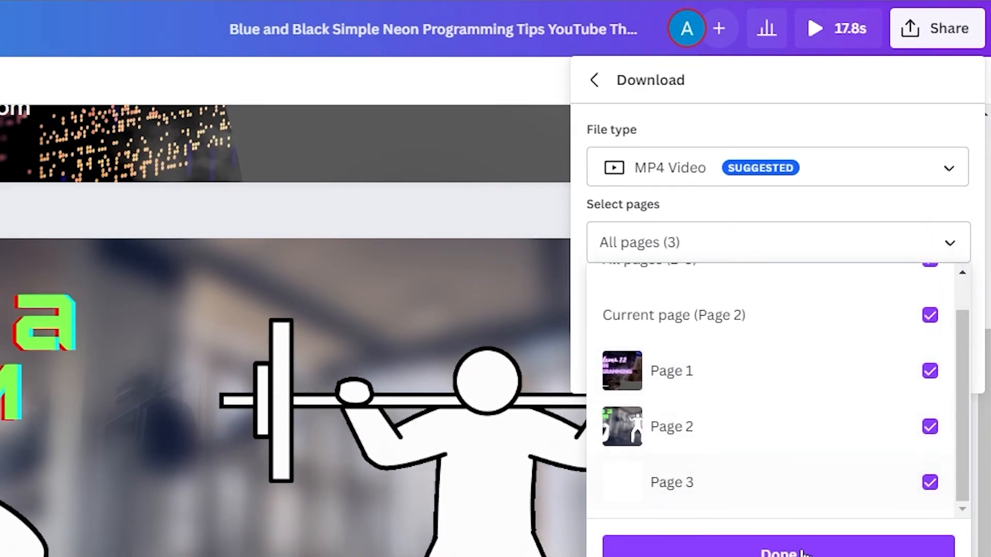
pyautogui.click(930, 371)
pyautogui.click(930, 483)
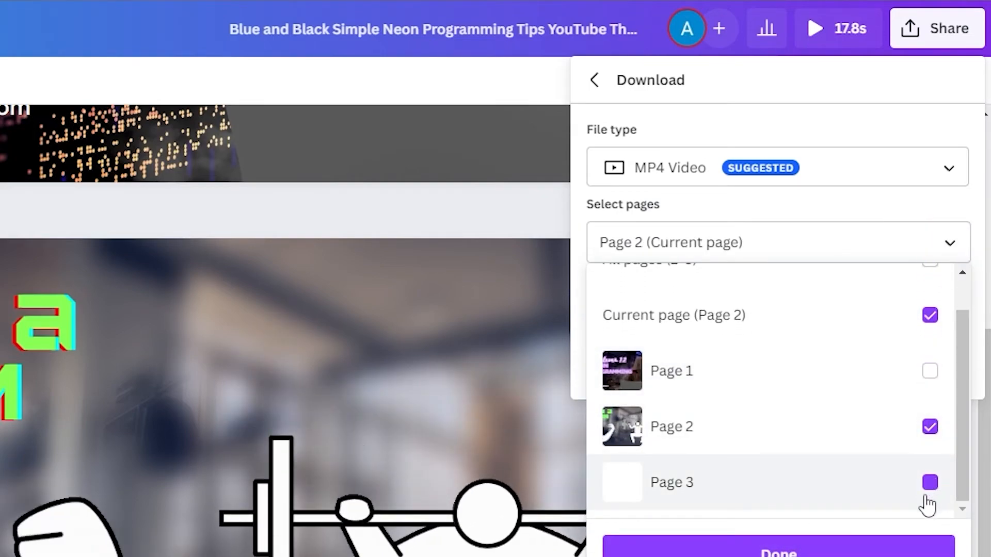
pyautogui.click(829, 545)
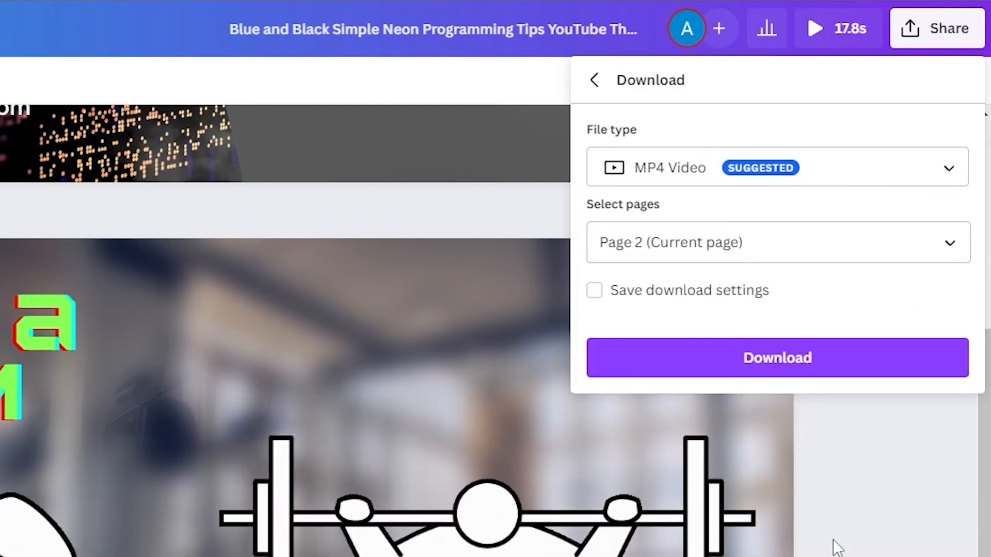
# - Review the available file types, keep MP4 Video and download the selected page
pyautogui.click(759, 176)
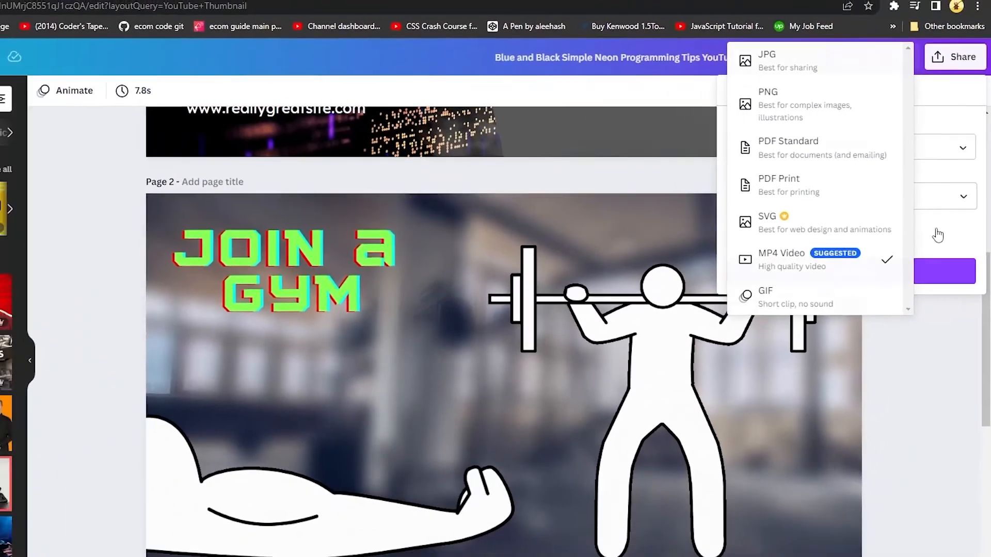
pyautogui.click(920, 257)
pyautogui.click(846, 305)
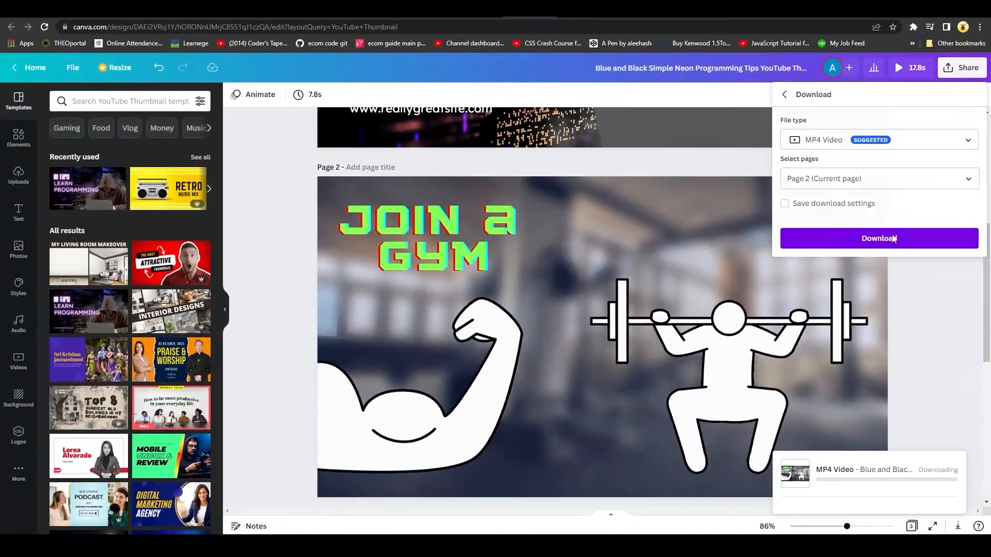